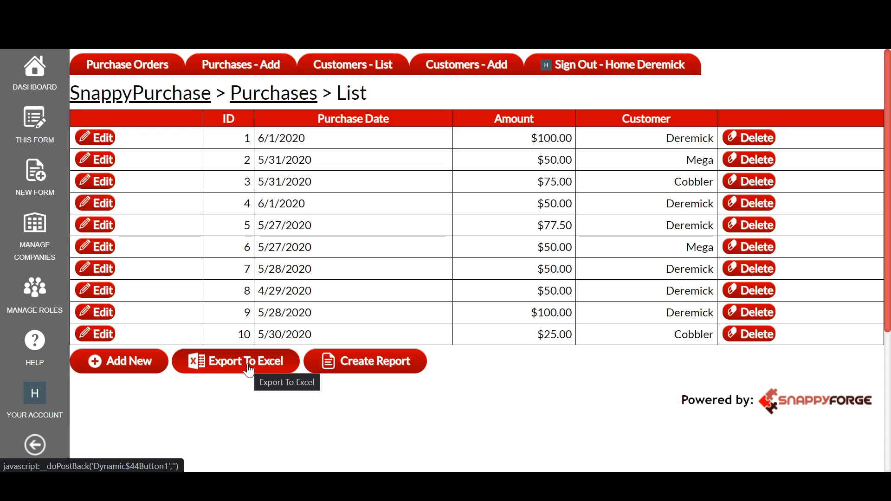
Open the custom report creator from the purchases list.
left_click(357, 367)
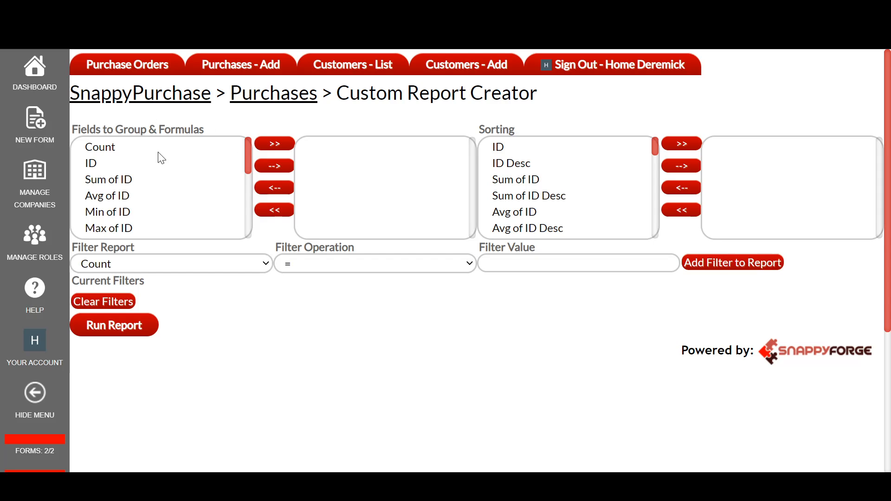
left_click(121, 147)
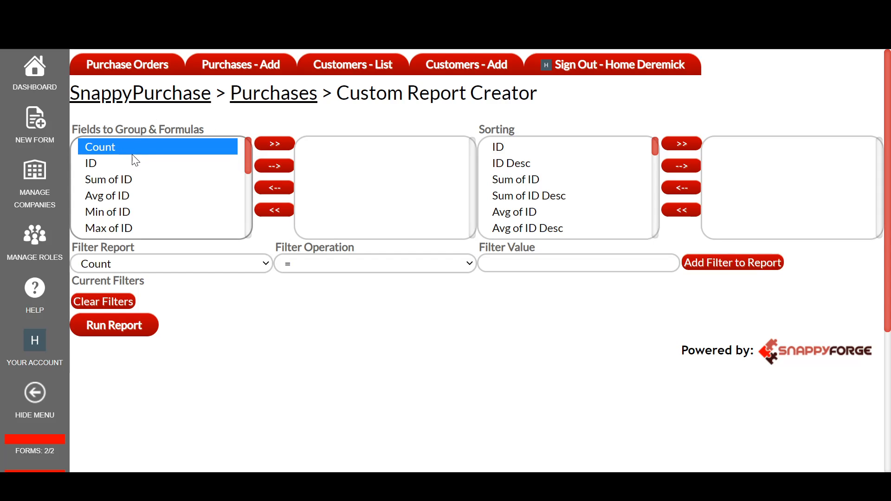
left_click(275, 145)
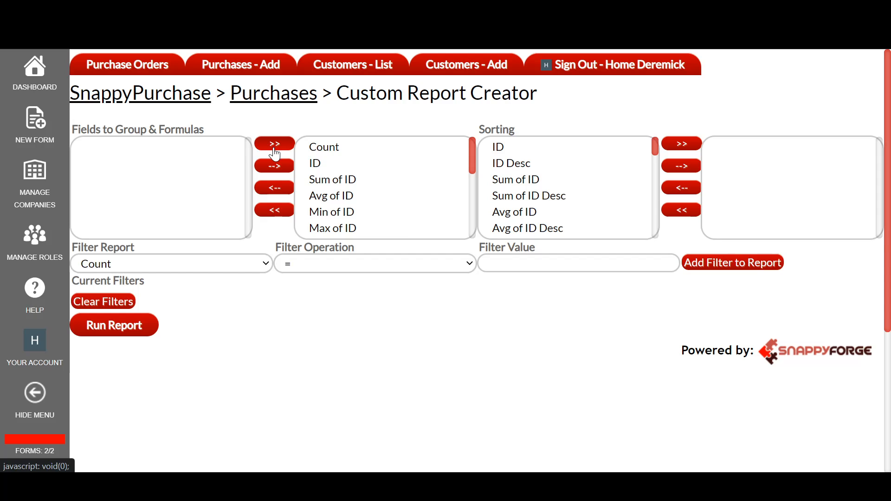
left_click(274, 210)
Add Count to the fields to group and formulas, and run the report.
left_click(179, 147)
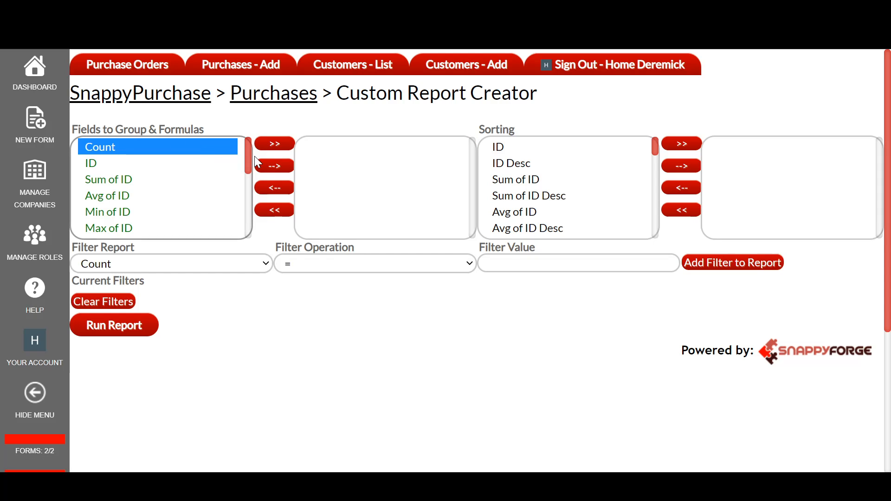
left_click(259, 165)
left_click(140, 324)
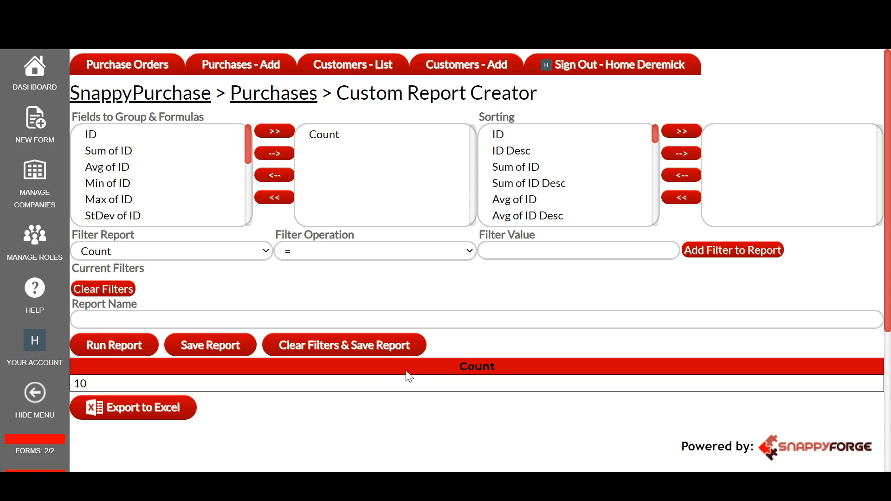
Remove Count from the selected report fields.
left_click(324, 137)
left_click(284, 174)
Browse the ID formula options in the available fields list.
left_click_drag(247, 143, 246, 144)
left_click(123, 146)
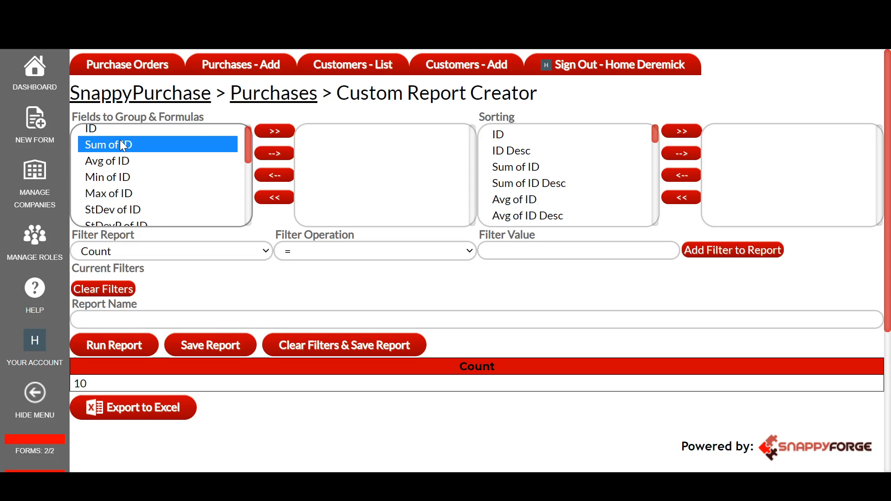
left_click(120, 158)
left_click(120, 145)
left_click(116, 161)
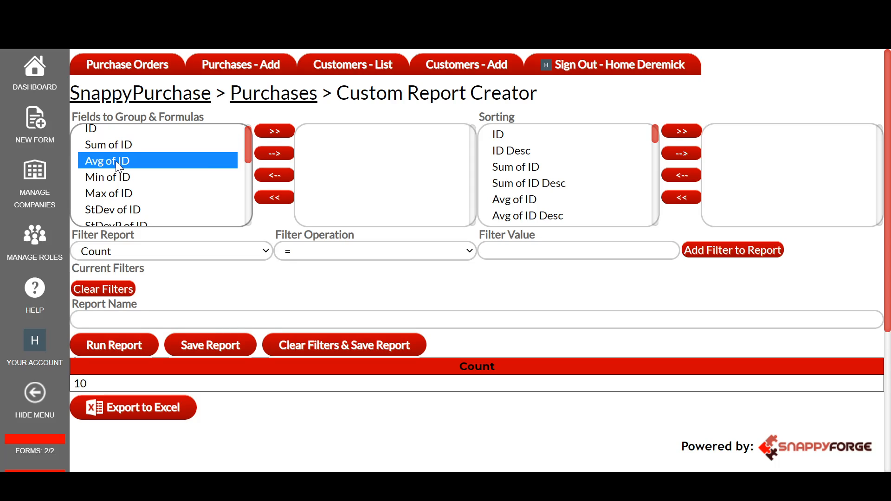
left_click(113, 177)
left_click(114, 193)
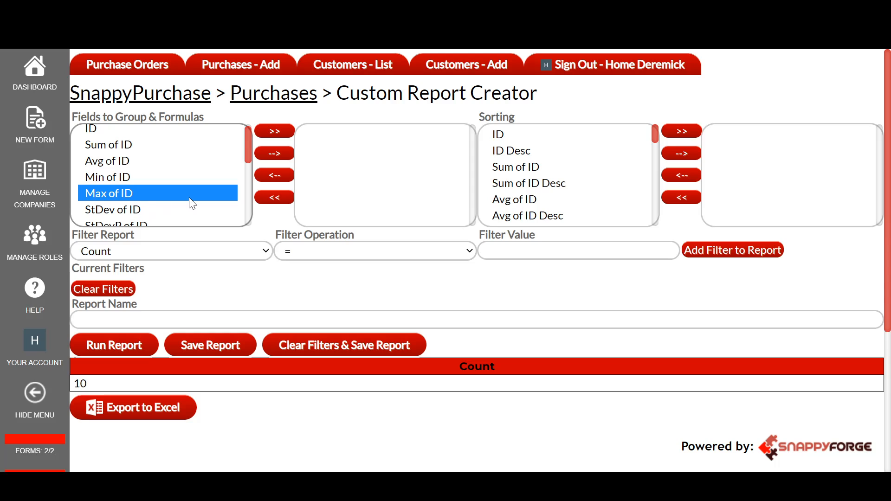
Add Avg of Amount to the selected report fields.
scroll(144, 190, "down", 2)
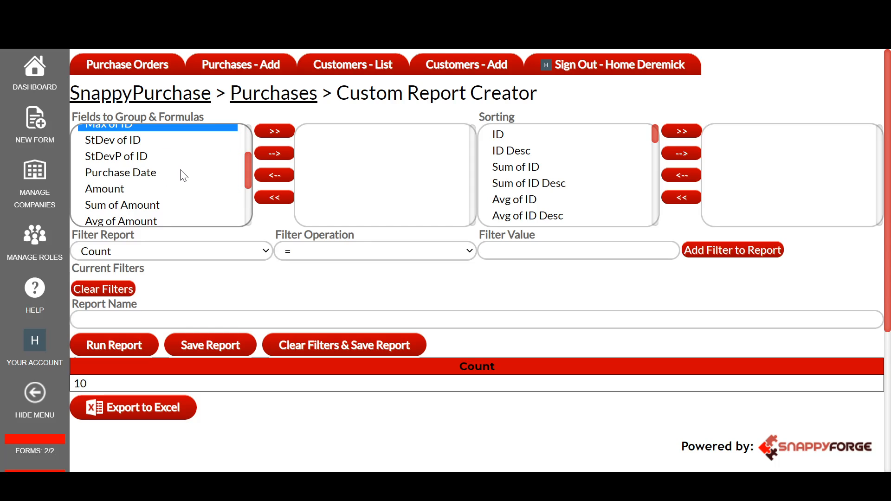
scroll(181, 178, "down", 2)
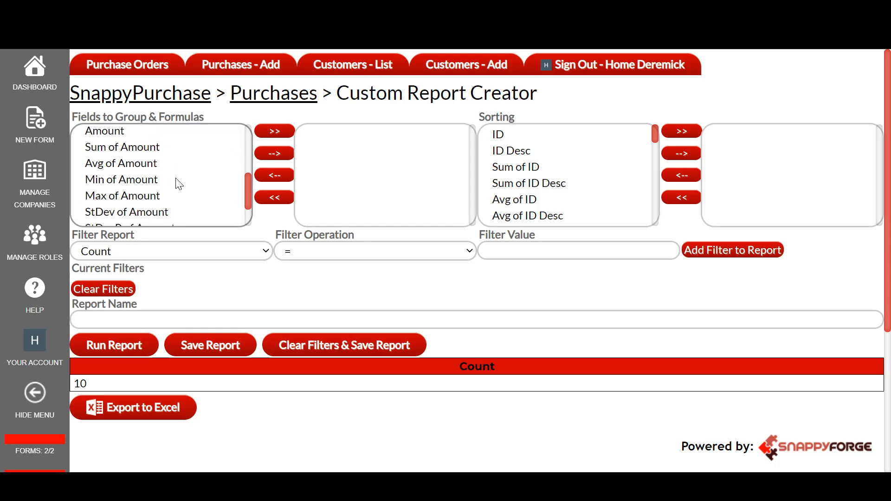
left_click(144, 141)
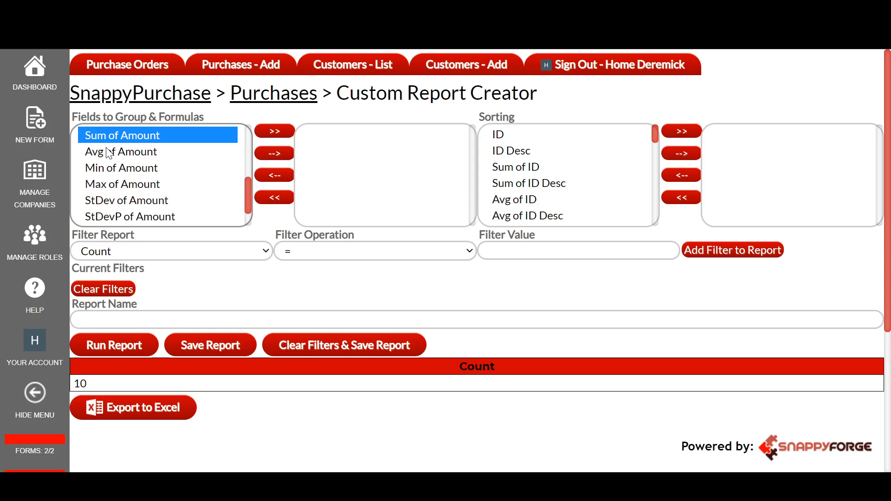
scroll(125, 174, "down", 1)
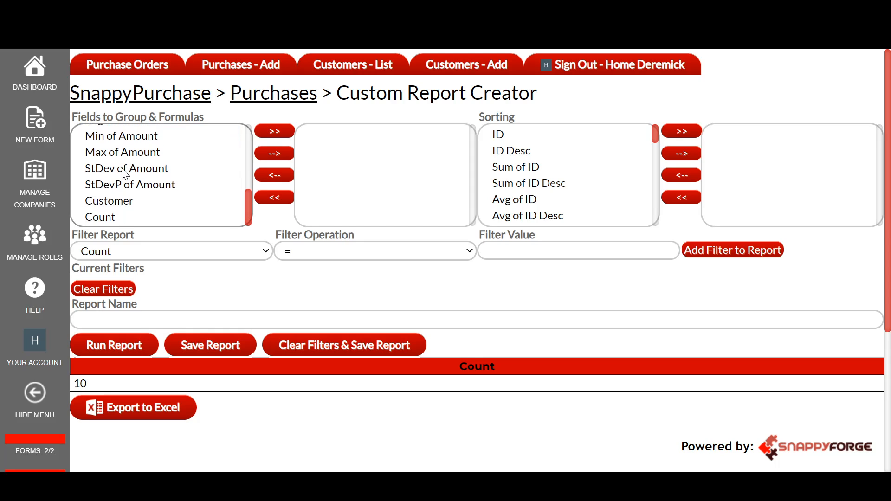
scroll(126, 183, "up", 2)
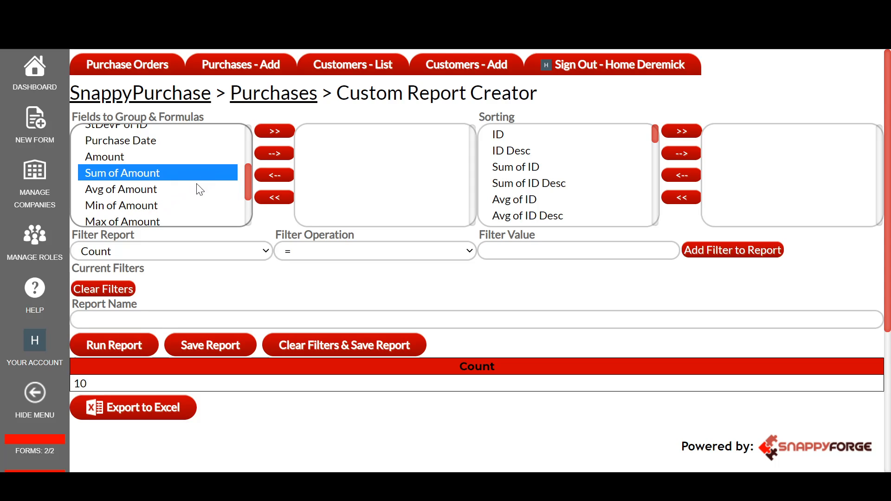
left_click(172, 191)
left_click(265, 161)
Add Customer to the selected report fields and run the report.
scroll(159, 183, "down", 5)
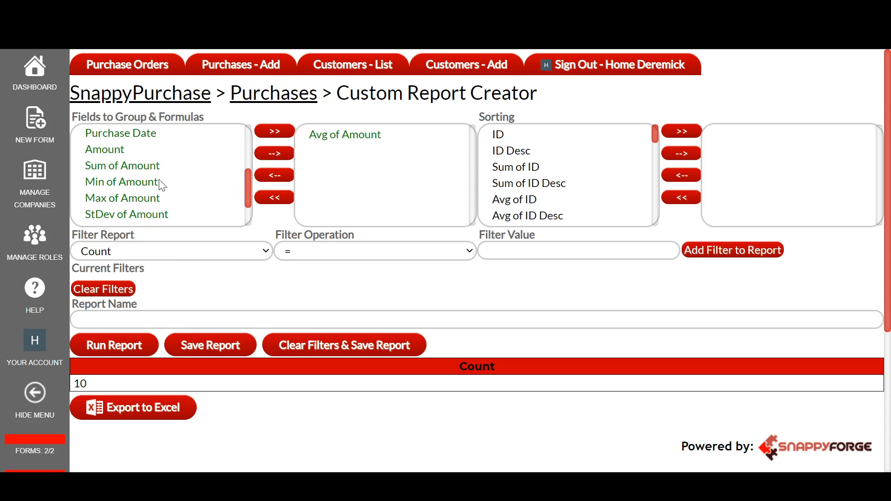
left_click(117, 132)
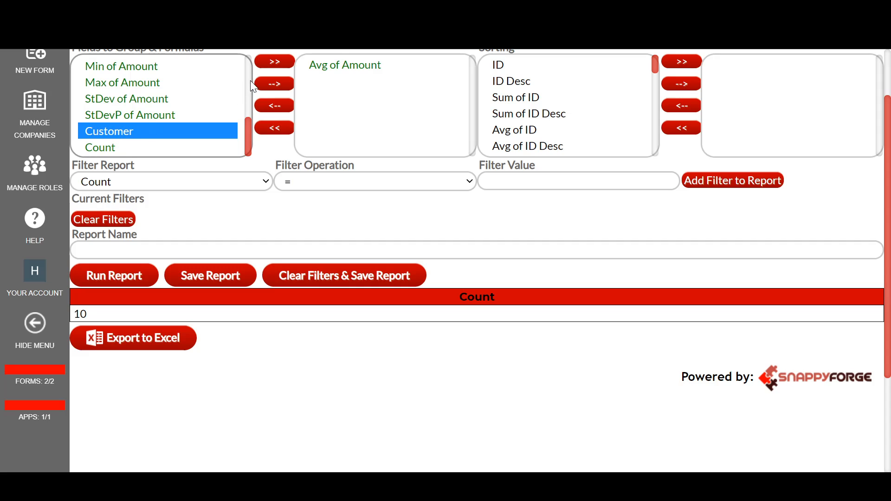
left_click(269, 85)
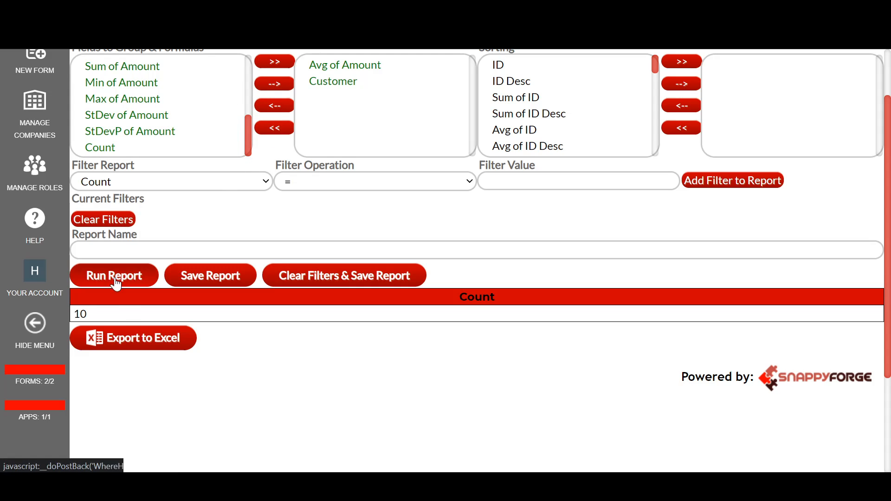
left_click(134, 279)
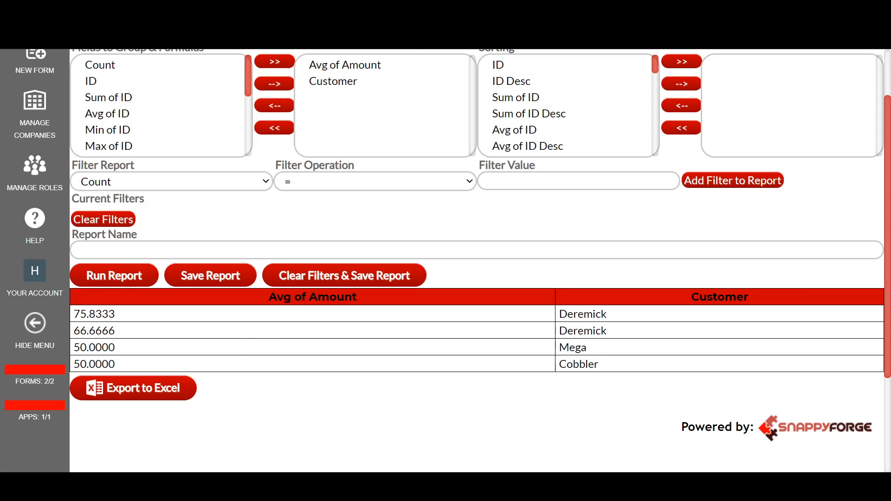
Remove all selected report fields and add Sum of Amount instead.
scroll(453, 292, "up", 2)
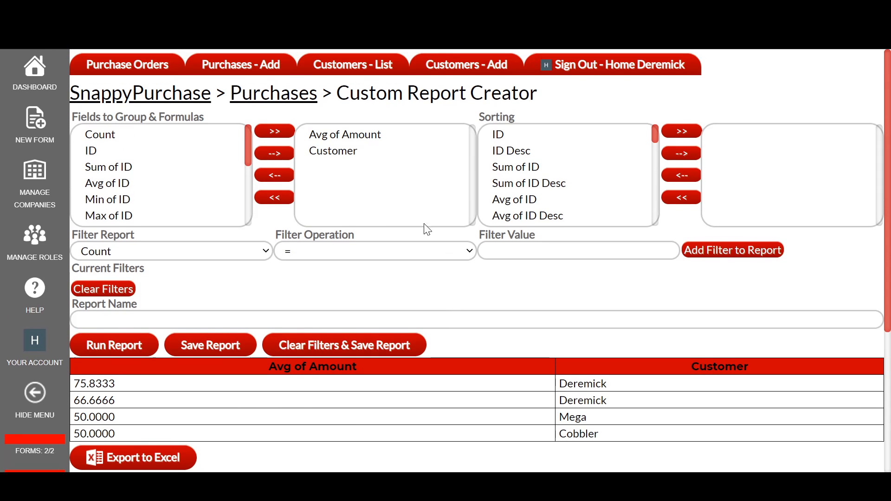
left_click(275, 197)
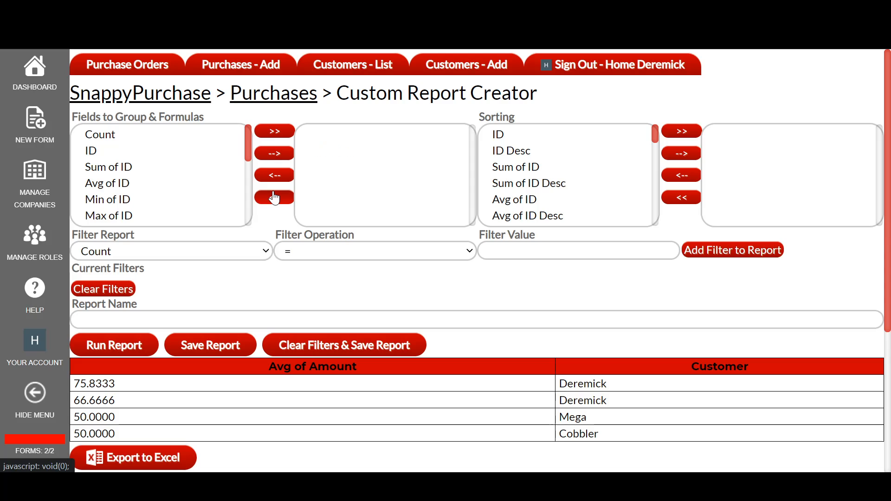
left_click_drag(248, 148, 237, 197)
left_click(236, 144)
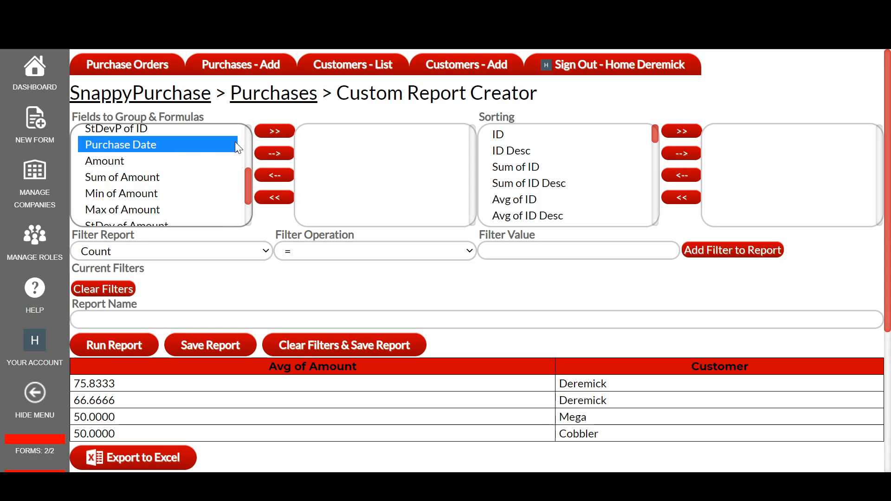
left_click(148, 161)
left_click(151, 177)
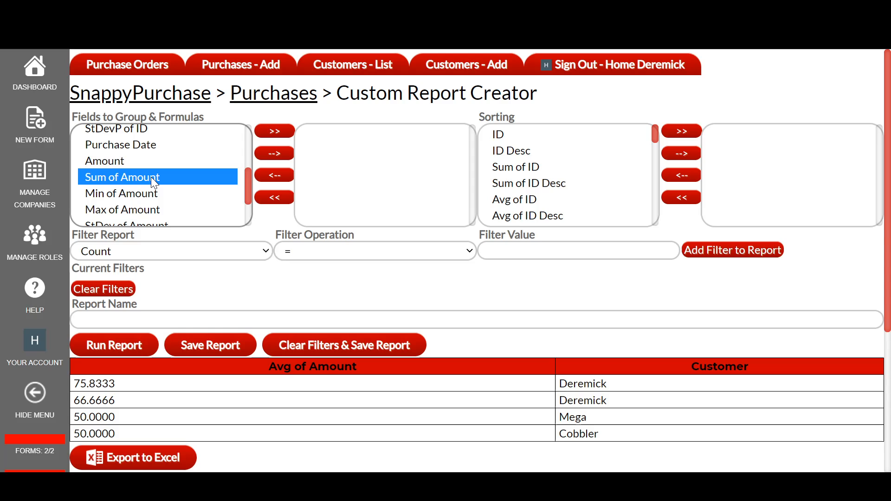
left_click(277, 154)
Add Customer to the selected report fields and run the report again.
scroll(203, 185, "down", 2)
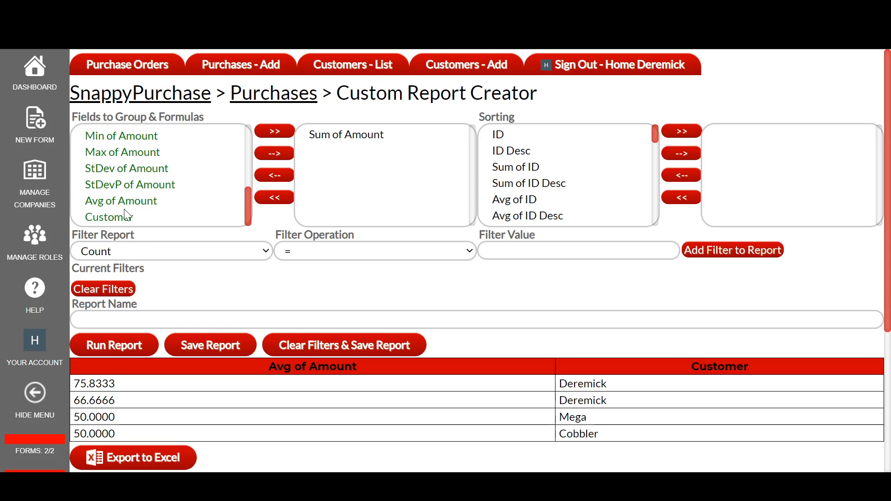
left_click(138, 216)
left_click(274, 154)
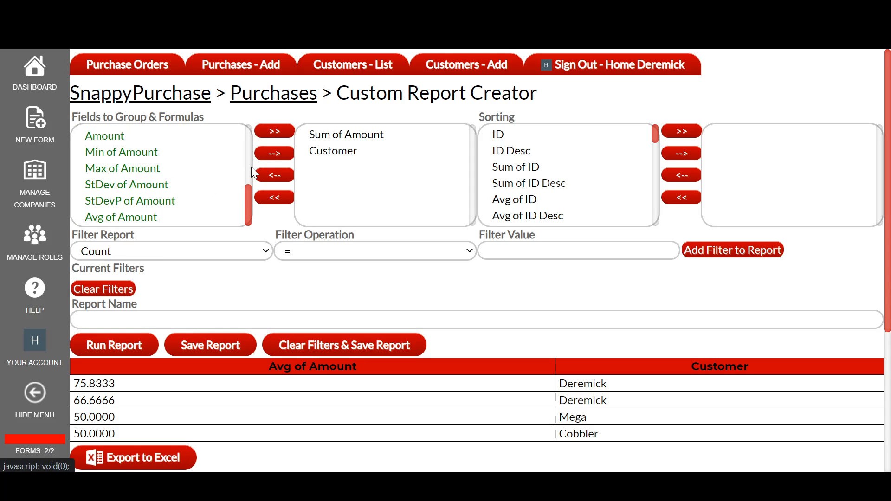
left_click(133, 346)
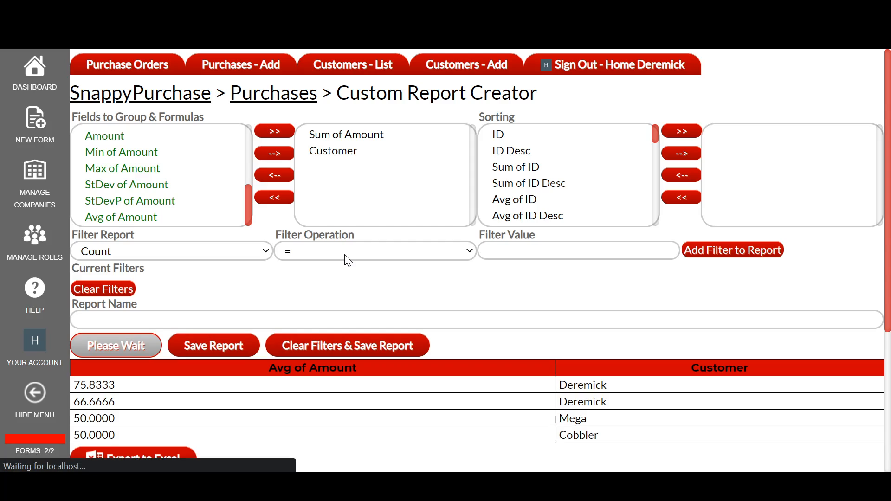
Save the report with the name Total Sales.
scroll(348, 261, "down", 2)
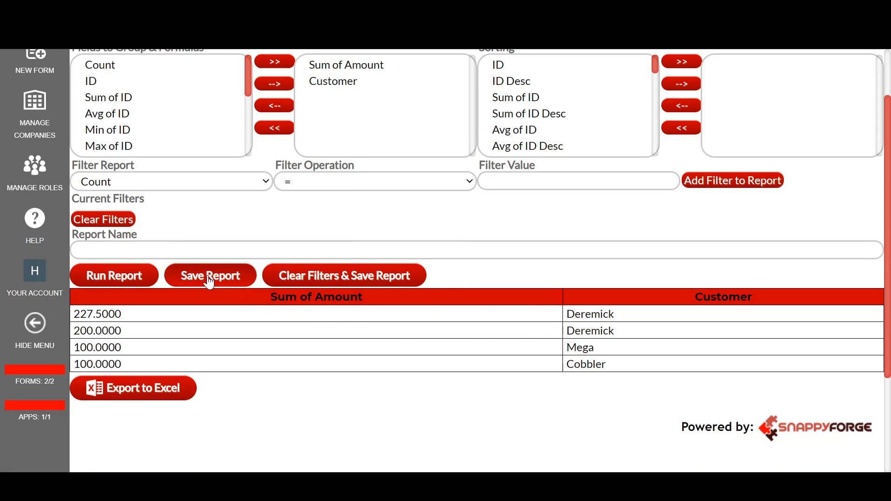
left_click(186, 250)
type("Total Sales")
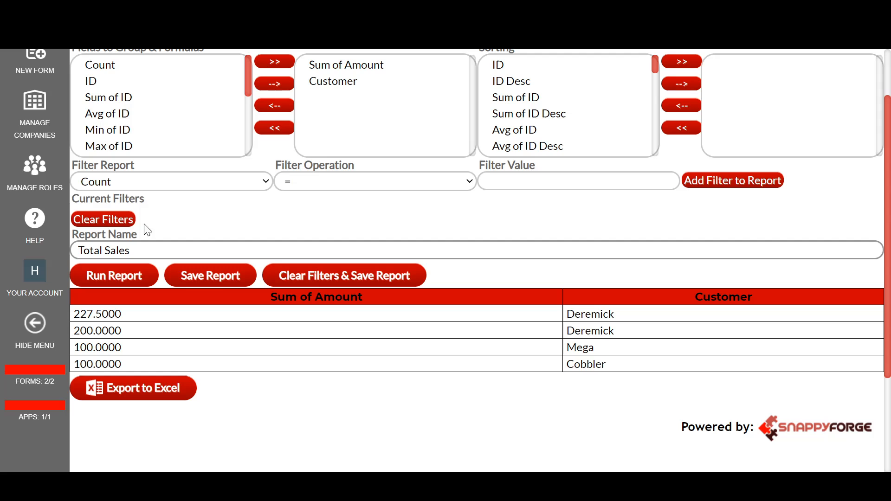
left_click(184, 276)
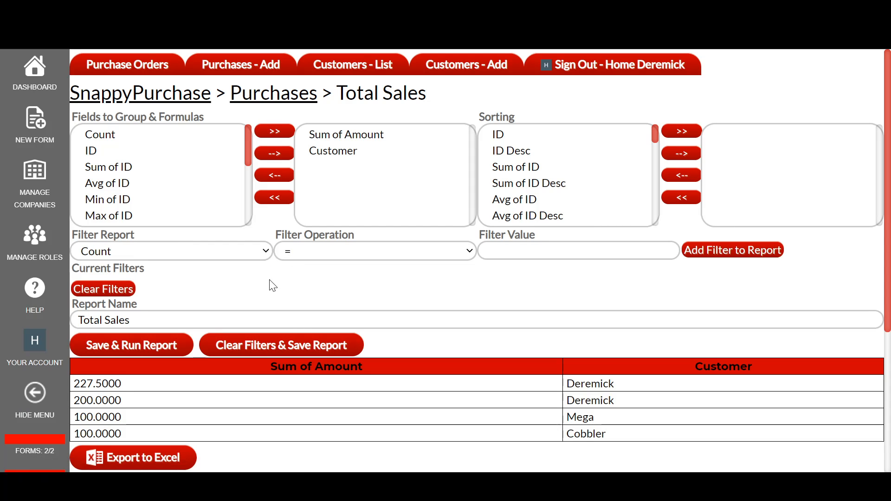
Add the Purchases - Total Sales form to the SnappyPurchase application menu and save the menu.
left_click(46, 82)
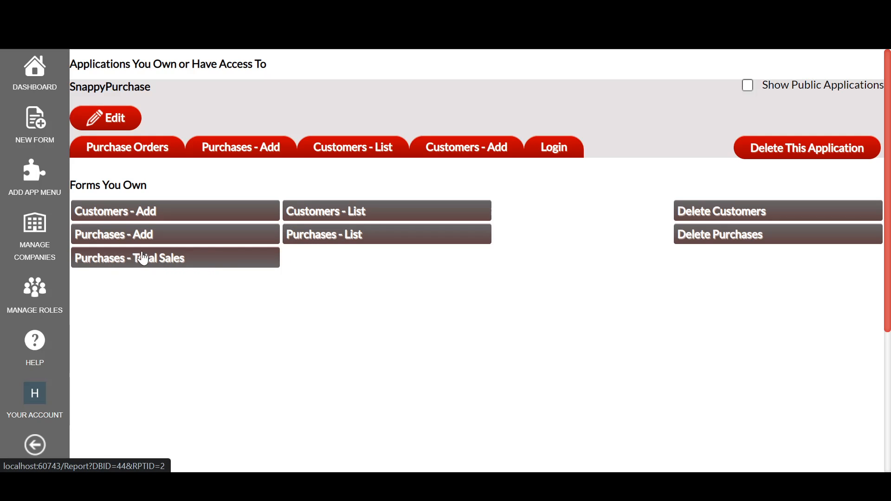
left_click(116, 119)
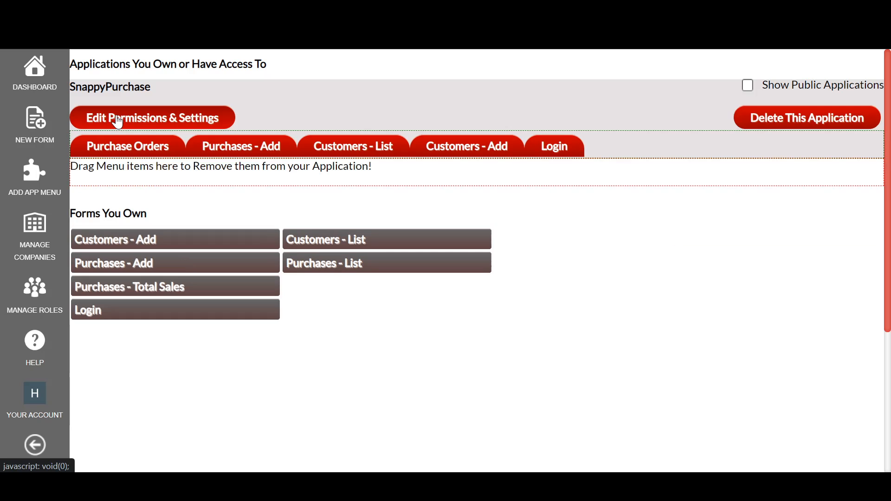
left_click_drag(126, 294, 301, 158)
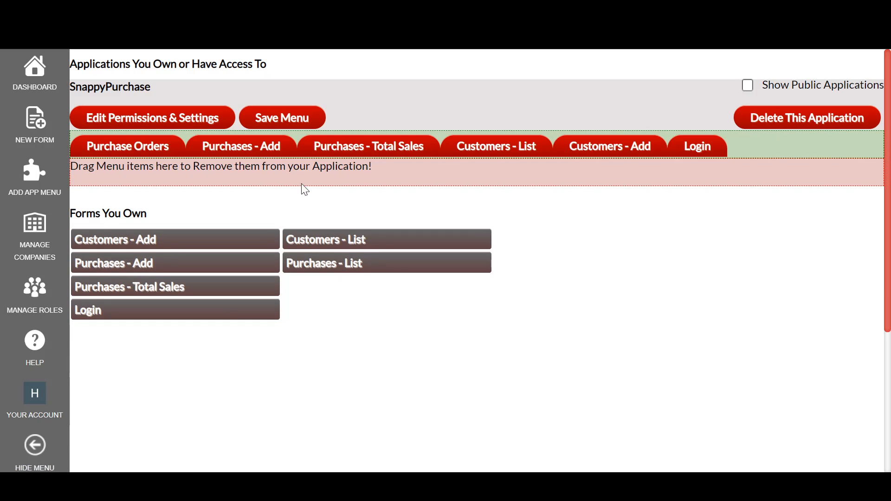
left_click(260, 122)
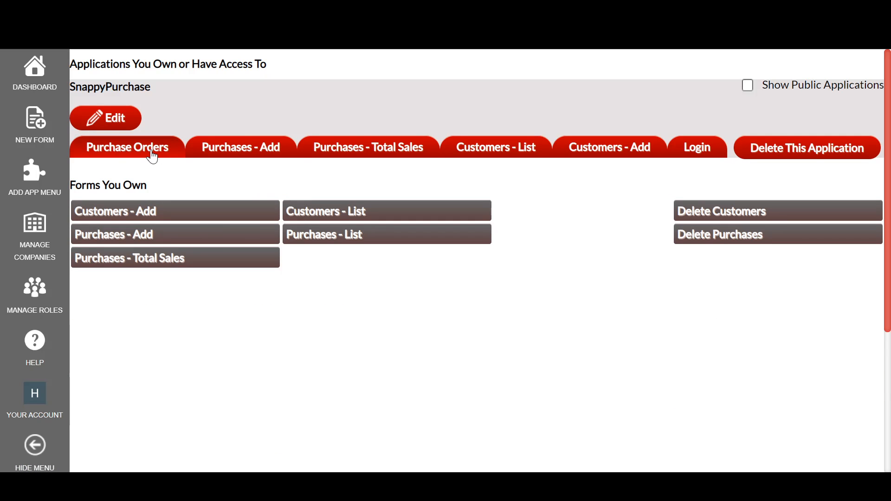
Open the Purchases - Total Sales report from the application menu to check it.
left_click(127, 149)
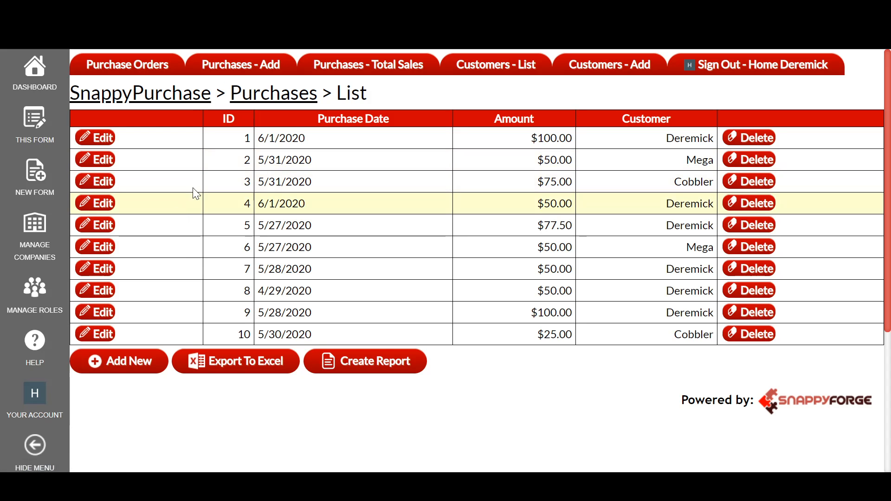
left_click(386, 74)
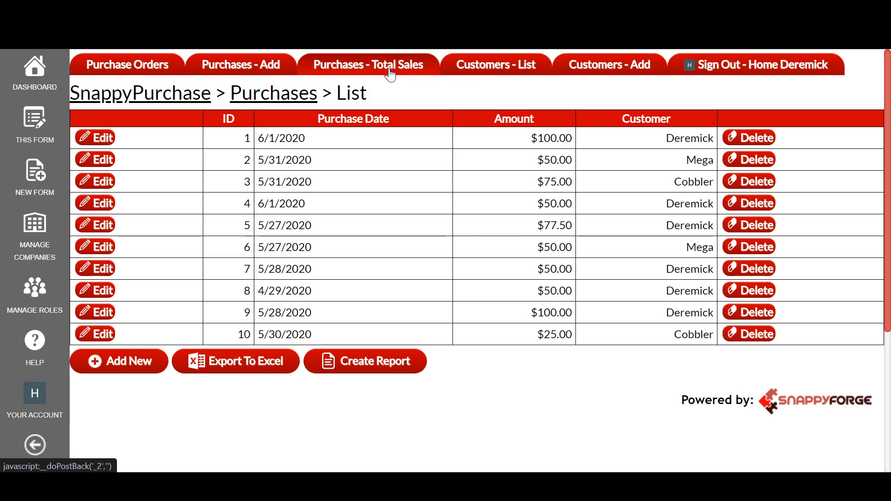
scroll(172, 317, "down", 2)
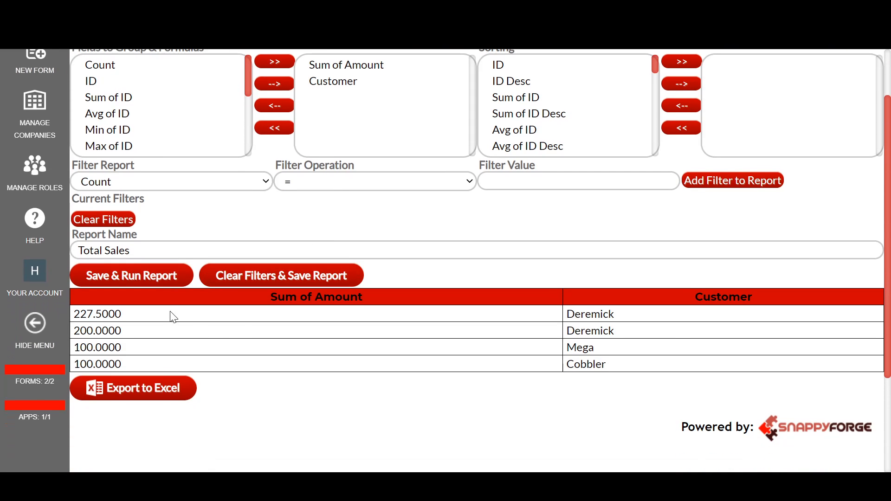
scroll(223, 238, "up", 2)
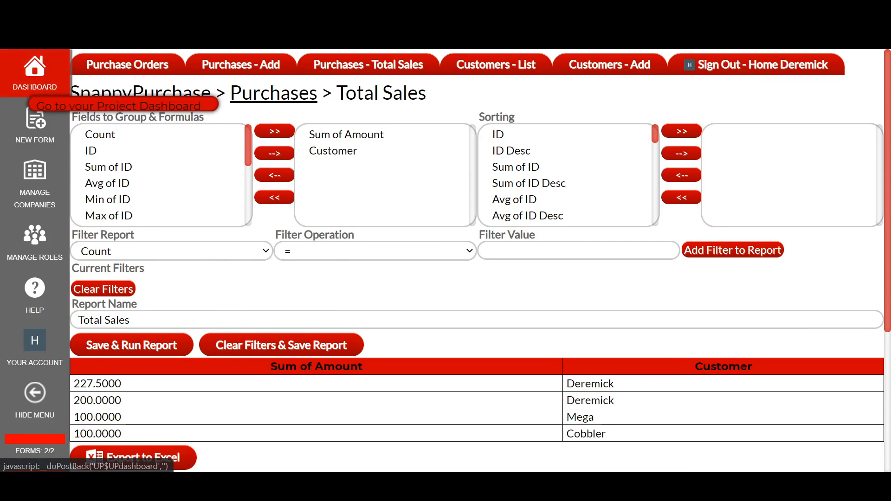
Open the Purchases list form from the dashboard and start a new custom report.
left_click(35, 69)
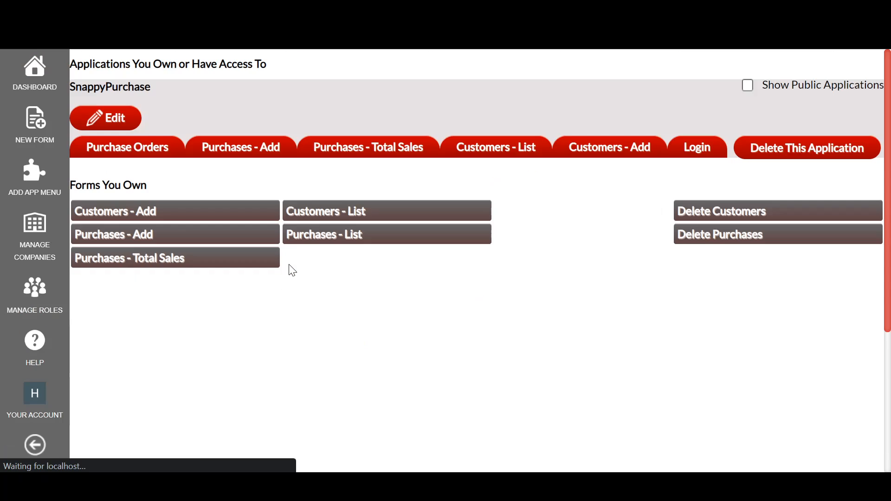
left_click(306, 236)
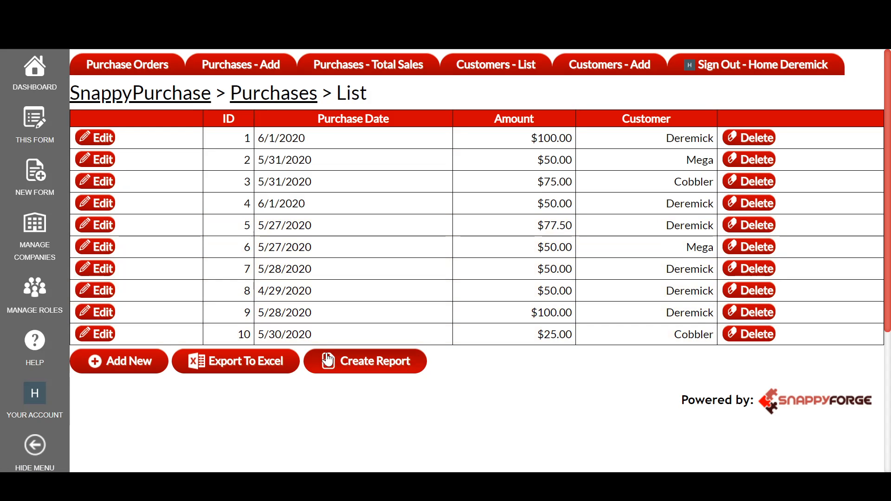
left_click(332, 365)
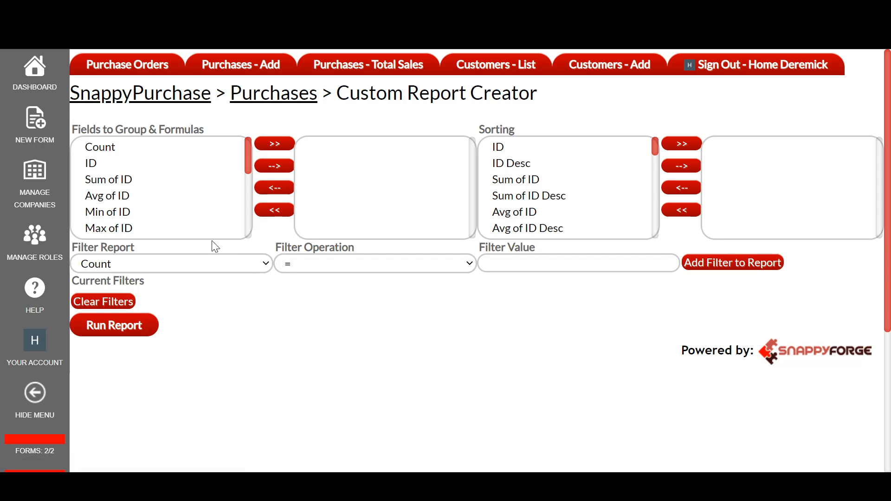
Add Sum of Amount and Customer to the report's fields to group and formulas.
left_click_drag(249, 165, 243, 216)
left_click(135, 172)
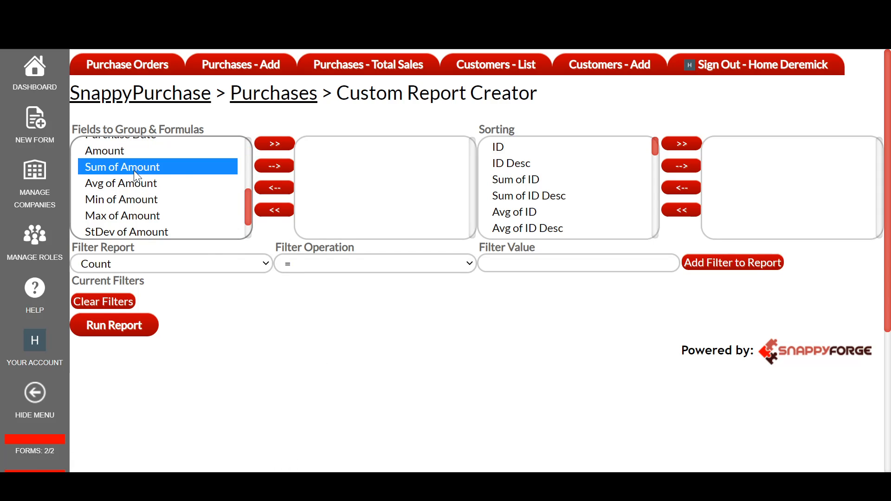
left_click(269, 165)
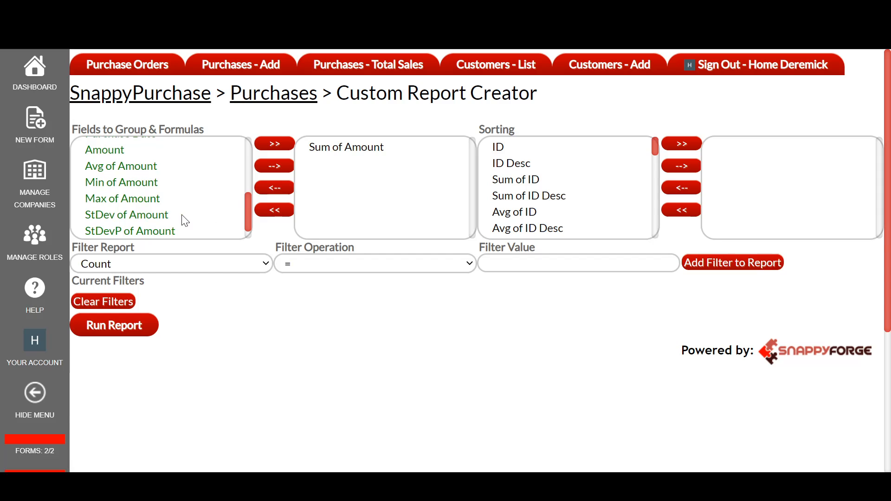
scroll(139, 223, "down", 1)
left_click(128, 229)
left_click(274, 166)
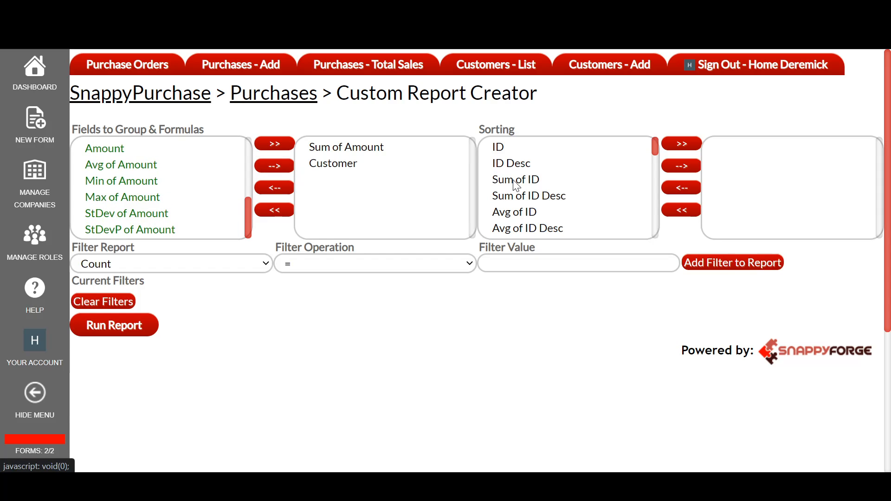
Sort the report by Sum of Amount Desc and run it.
scroll(532, 190, "down", 3)
scroll(531, 189, "down", 3)
scroll(539, 145, "down", 4)
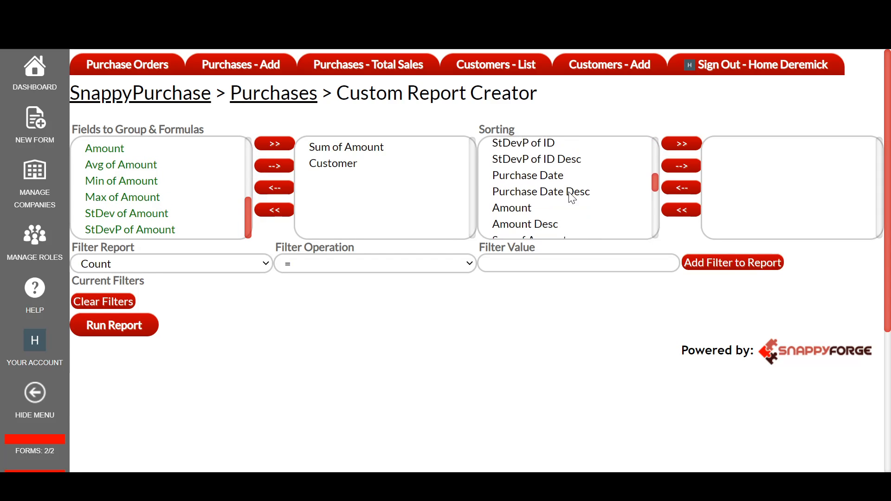
scroll(560, 219, "down", 3)
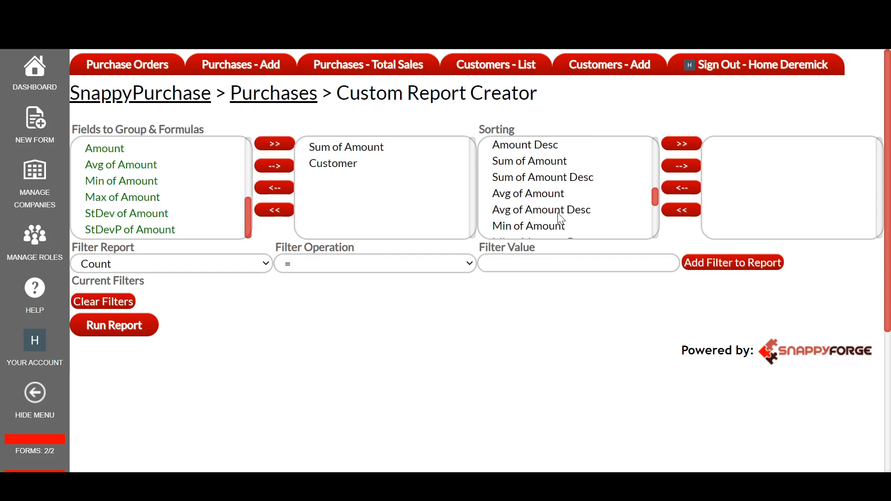
left_click(556, 175)
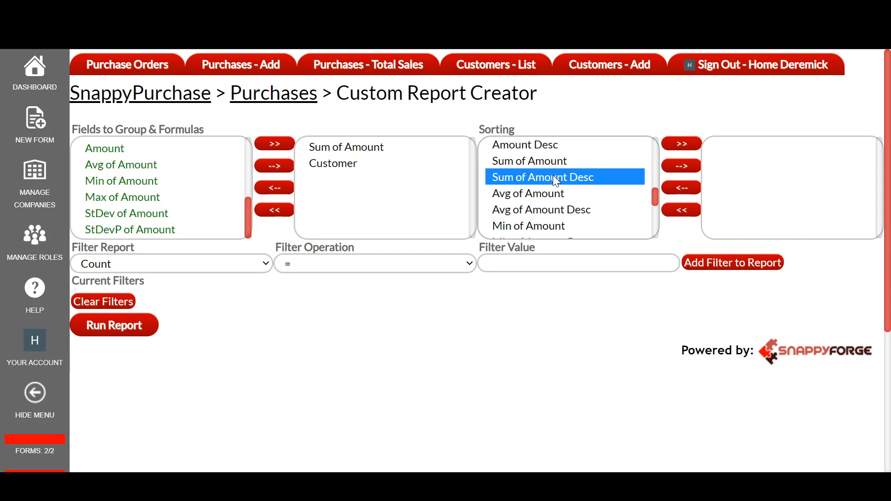
left_click(680, 167)
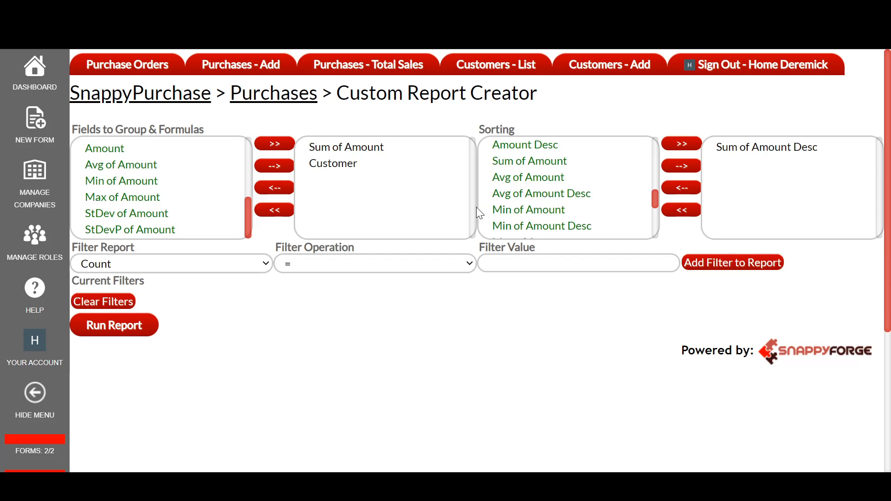
left_click(128, 324)
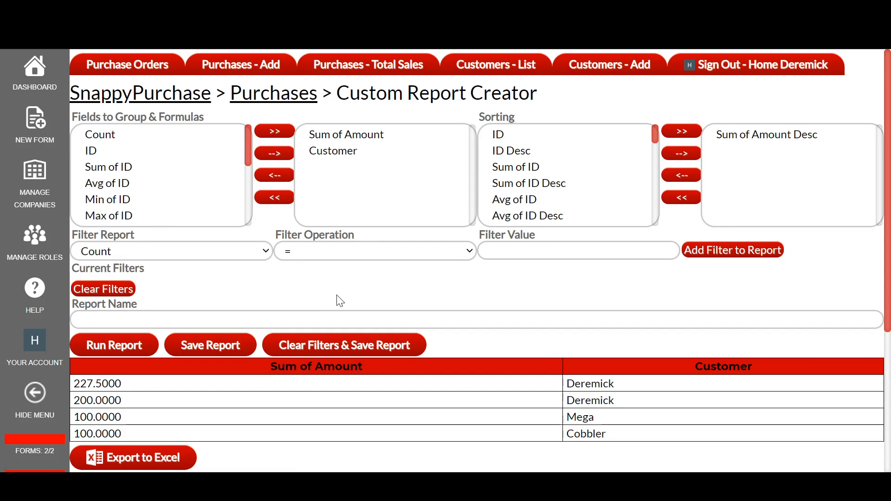
Remove the Sum of Amount Desc sort from the report.
scroll(340, 302, "down", 2)
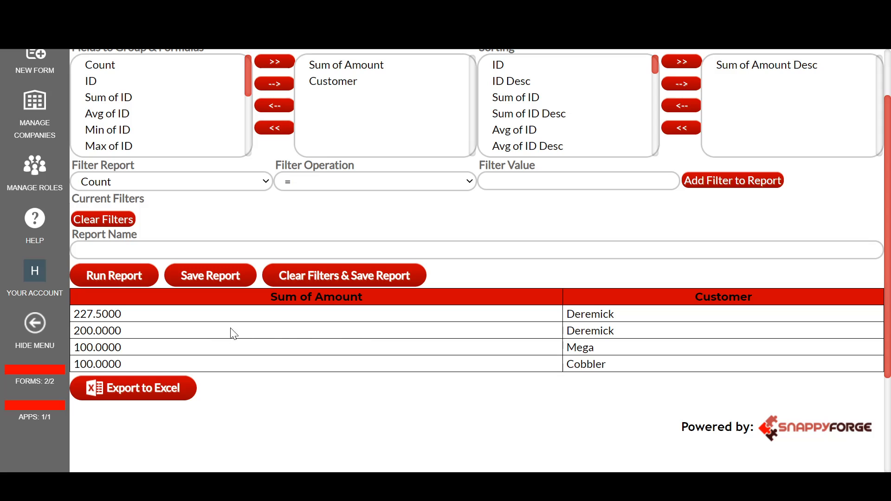
scroll(557, 308, "up", 2)
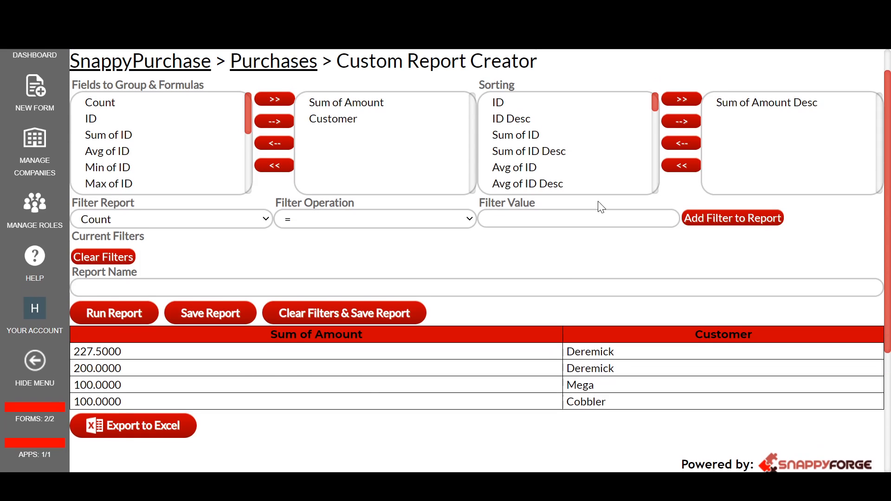
left_click(734, 136)
left_click(697, 170)
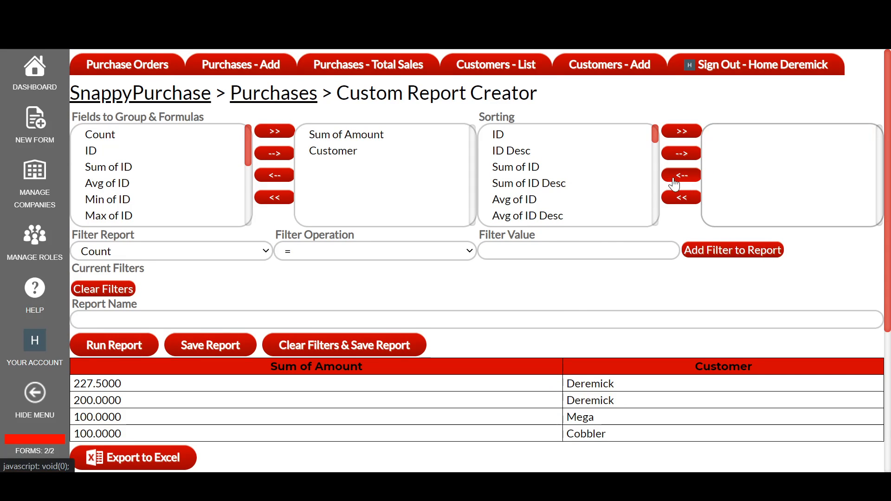
Sort by Sum of Amount ascending, run the report, and remove that sort again.
scroll(593, 178, "down", 2)
scroll(581, 186, "down", 4)
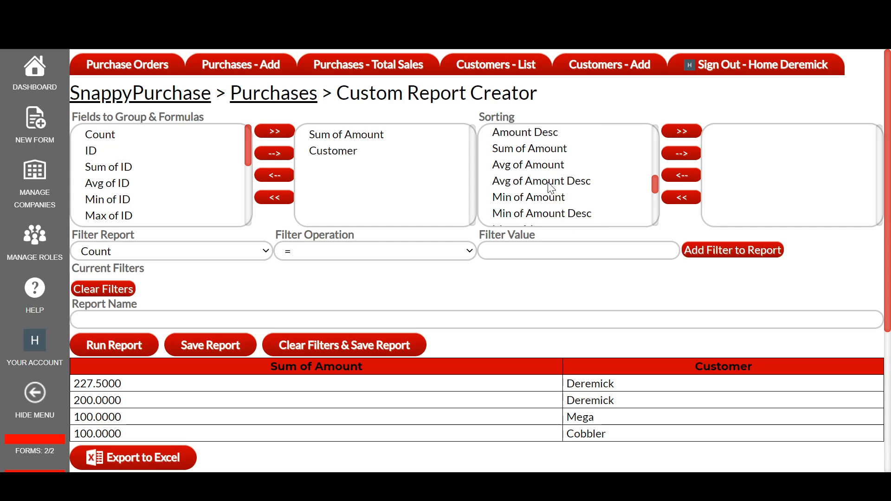
scroll(551, 188, "up", 1)
scroll(550, 183, "down", 4)
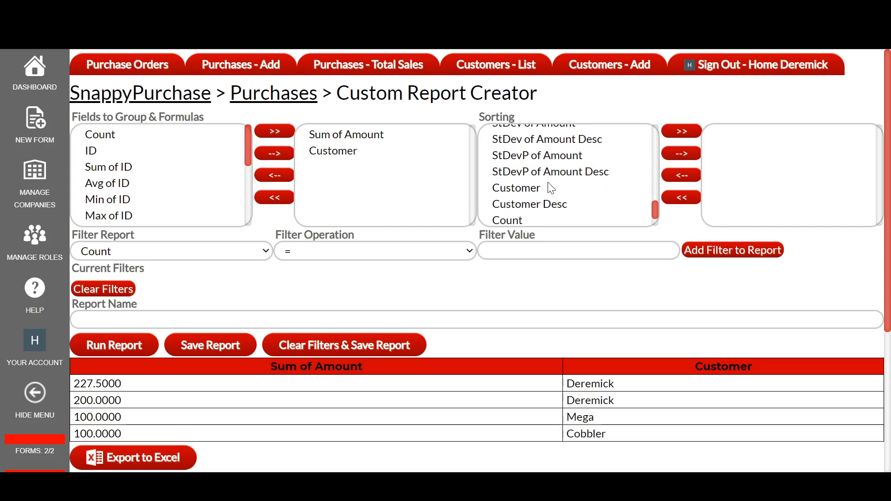
scroll(549, 180, "up", 3)
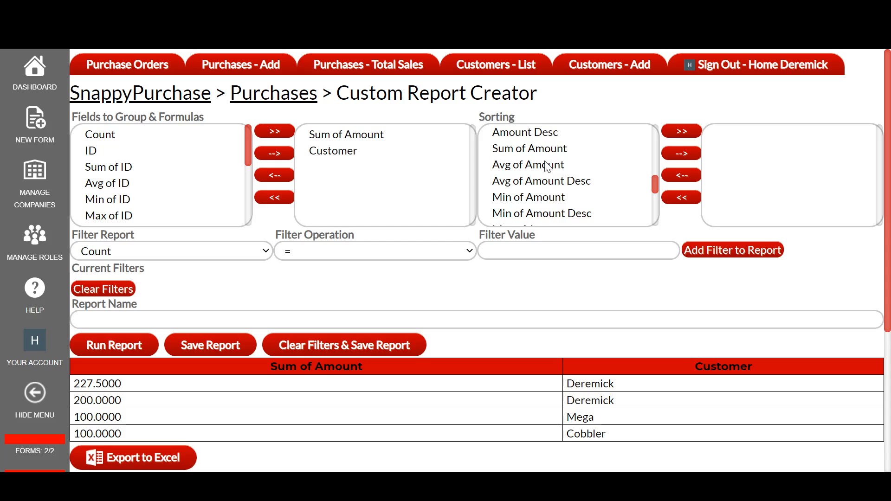
left_click(544, 150)
left_click(681, 153)
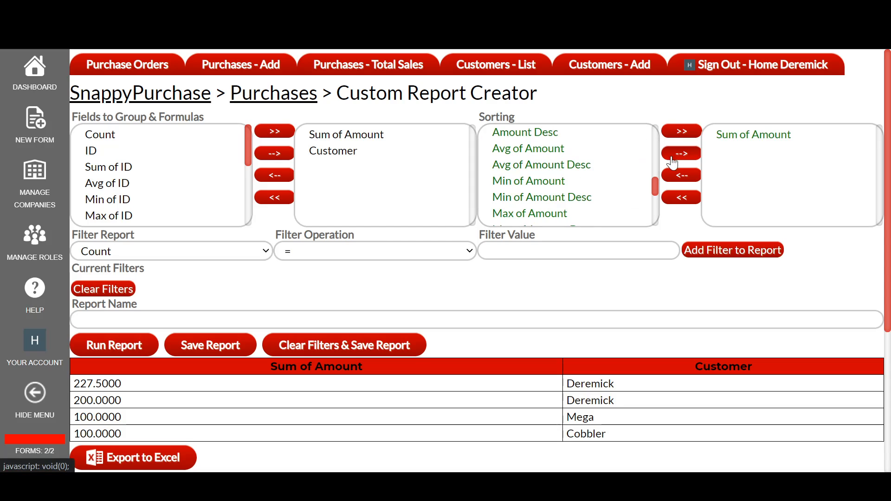
left_click(116, 345)
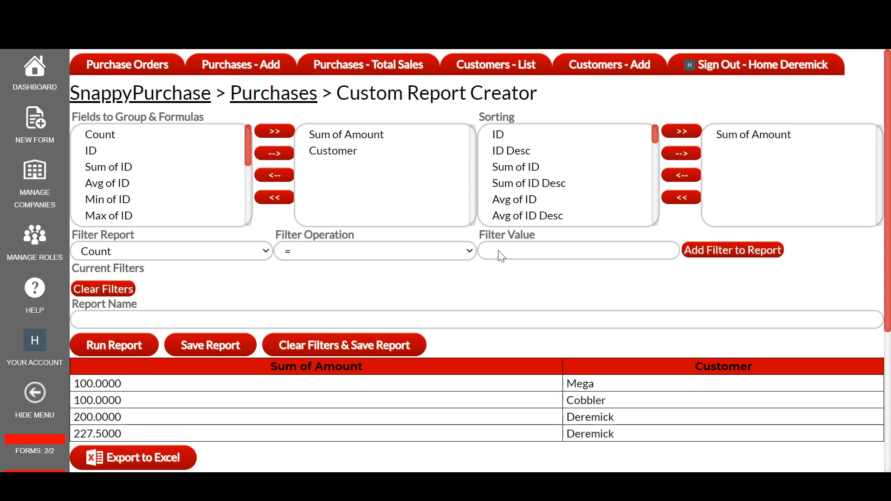
left_click(725, 139)
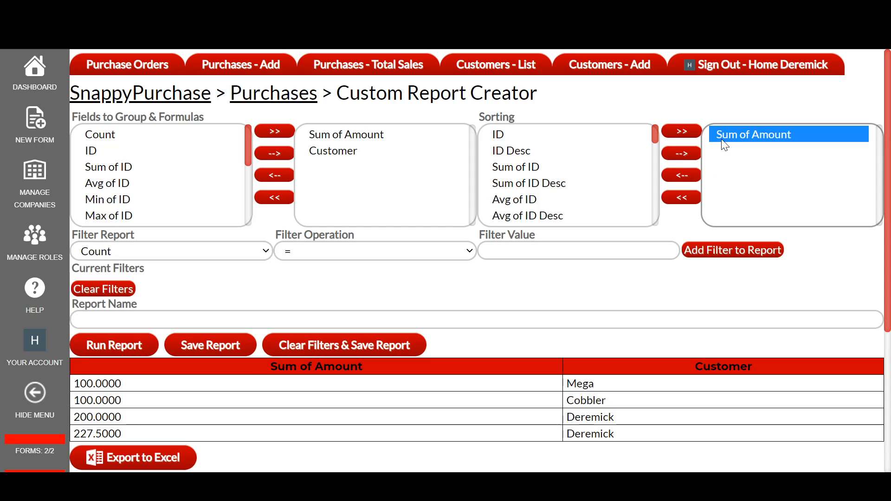
left_click(682, 174)
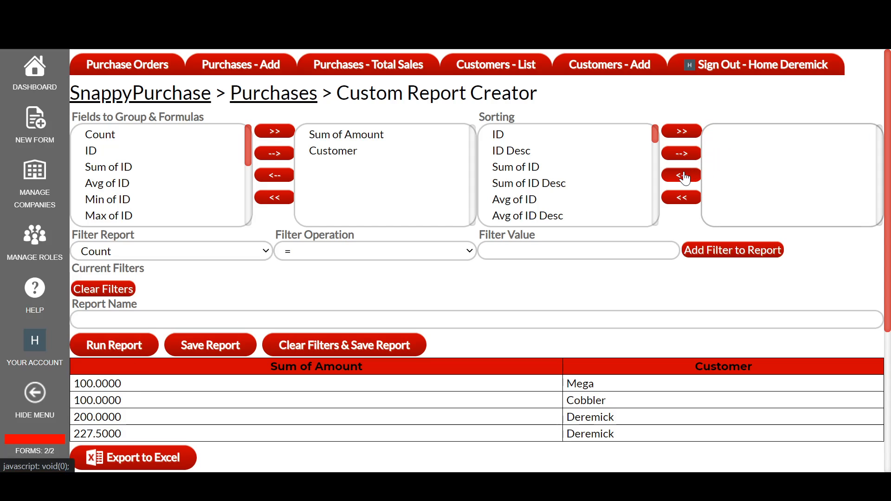
Add a report filter of Purchase Date >= '6/1/2020'.
left_click(180, 253)
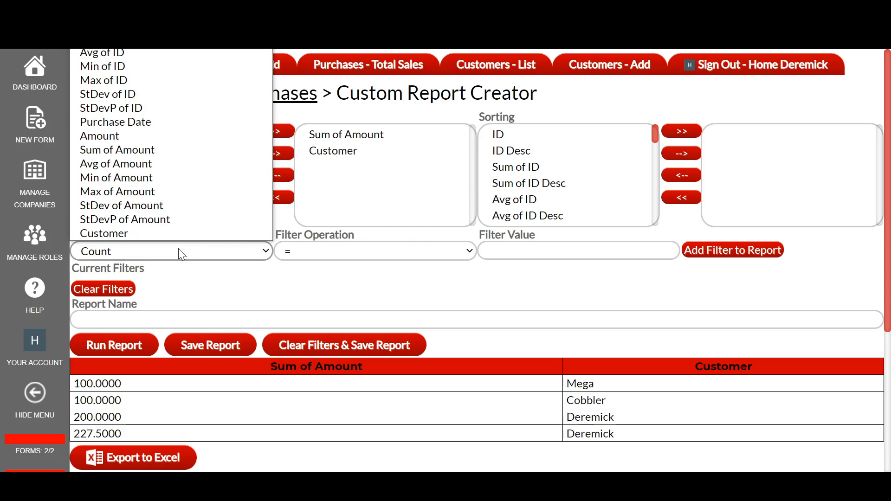
left_click(175, 128)
left_click(314, 255)
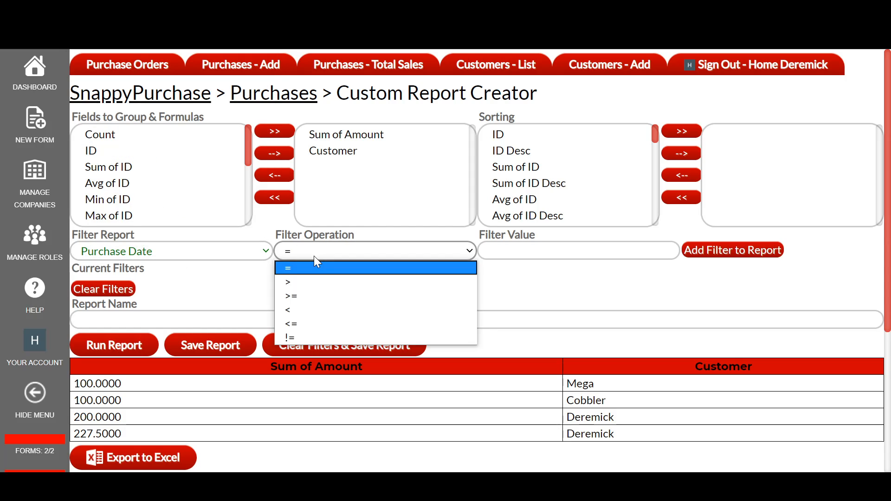
left_click(316, 296)
left_click(533, 251)
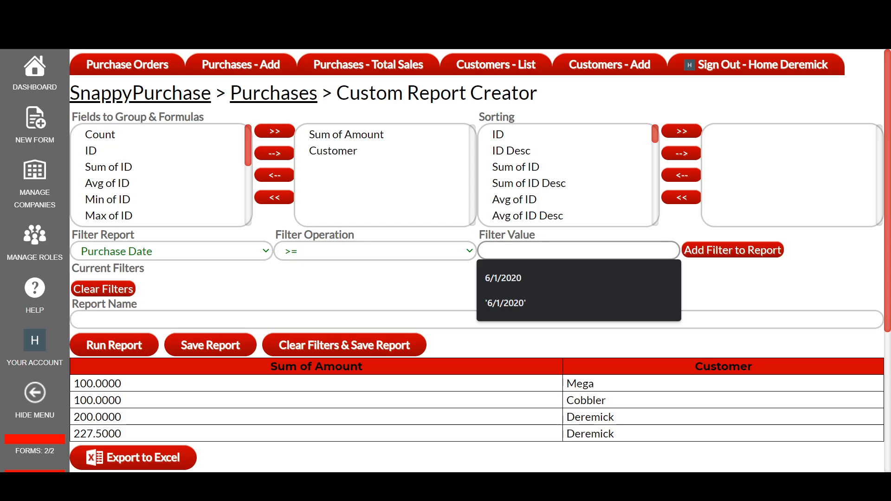
key("Escape")
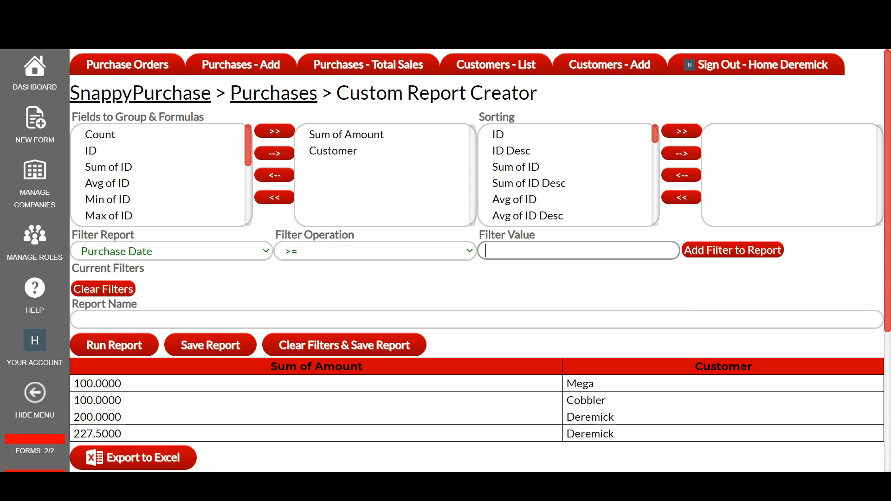
type("'")
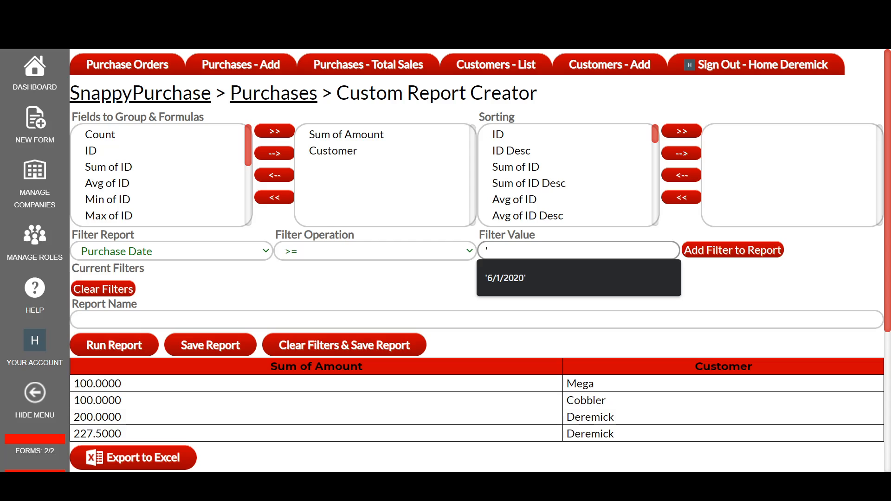
type("6/1/")
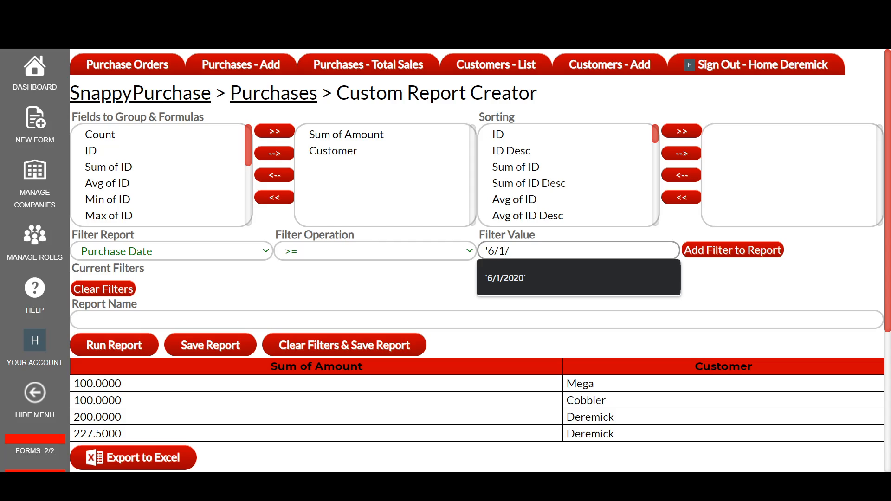
type("20202")
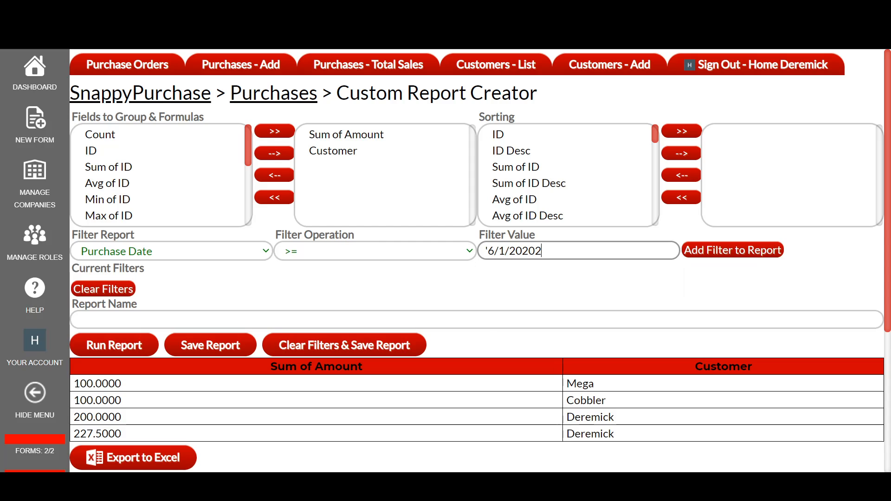
key("BackSpace")
type("'")
left_click(715, 253)
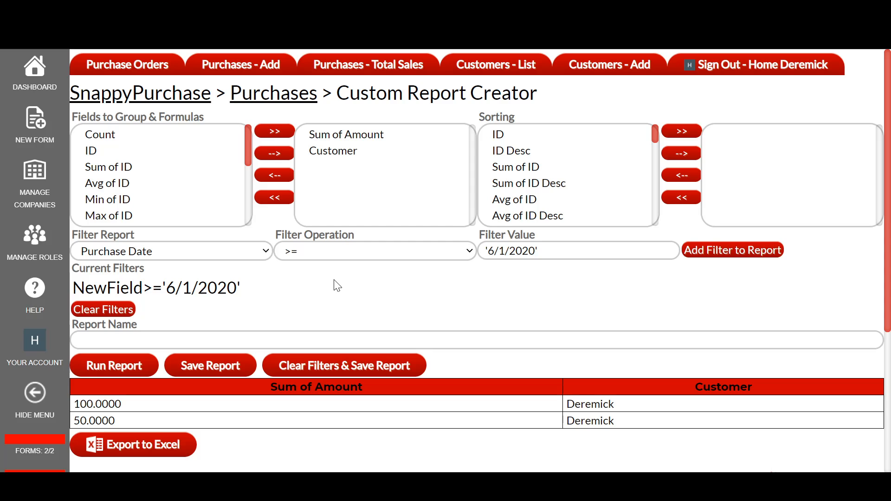
Name the report Sales for June.
scroll(337, 285, "down", 2)
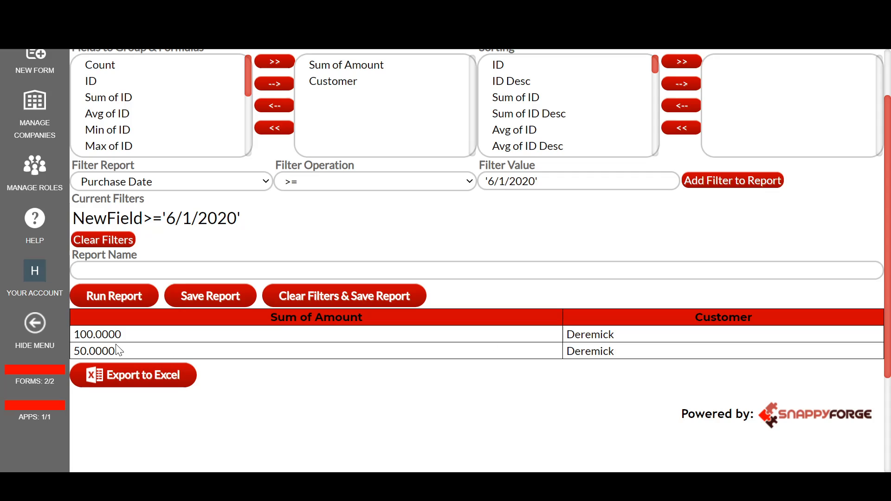
left_click_drag(80, 334, 156, 342)
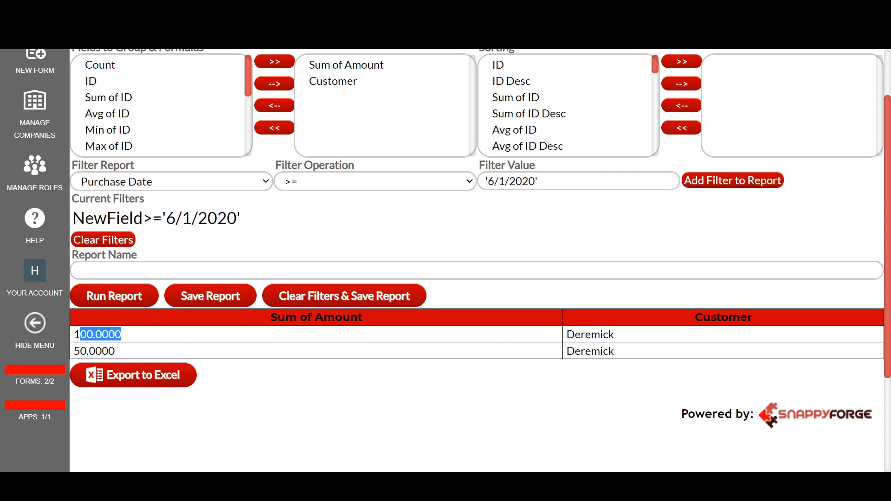
left_click_drag(74, 351, 160, 349)
left_click(166, 349)
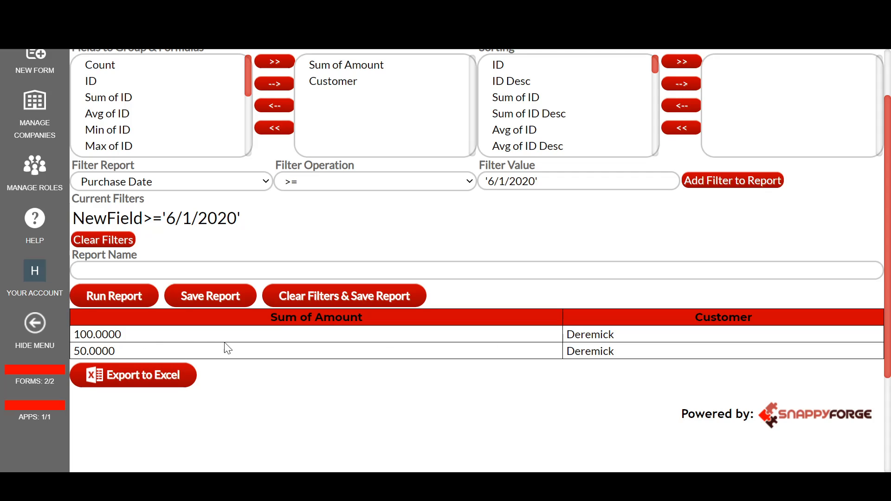
left_click(165, 271)
type("S")
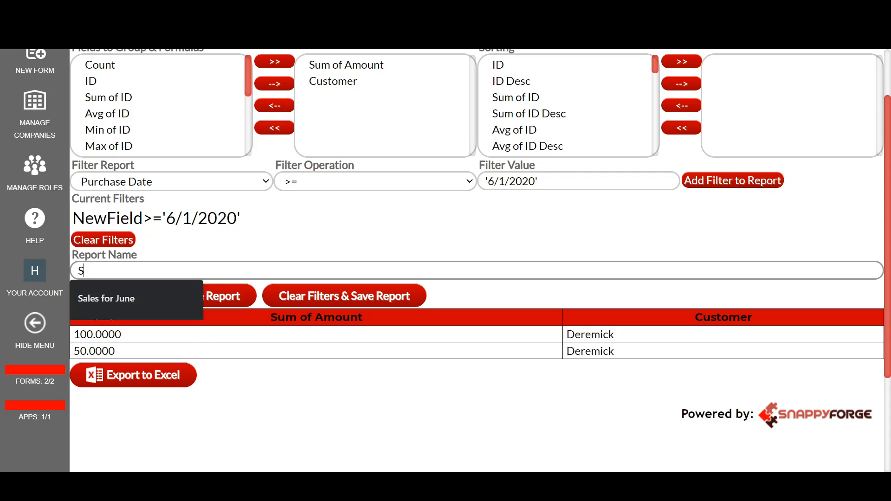
type("ales for")
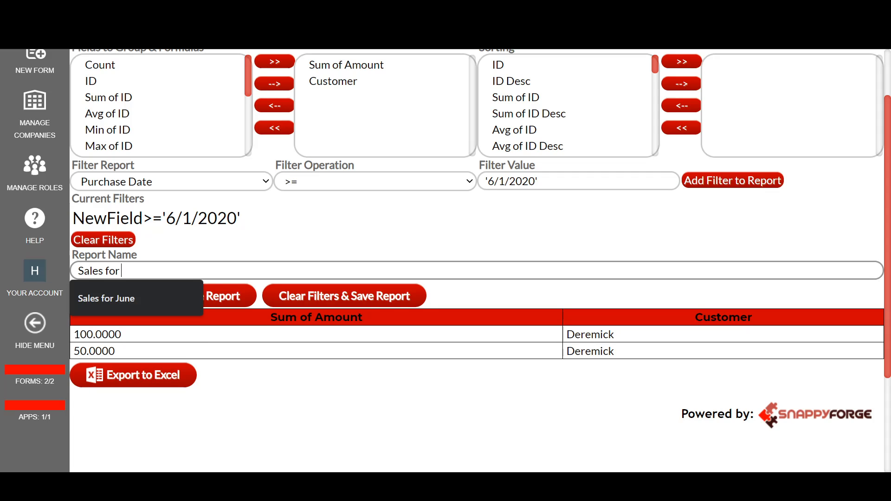
type(" `")
key("BackSpace")
type("June")
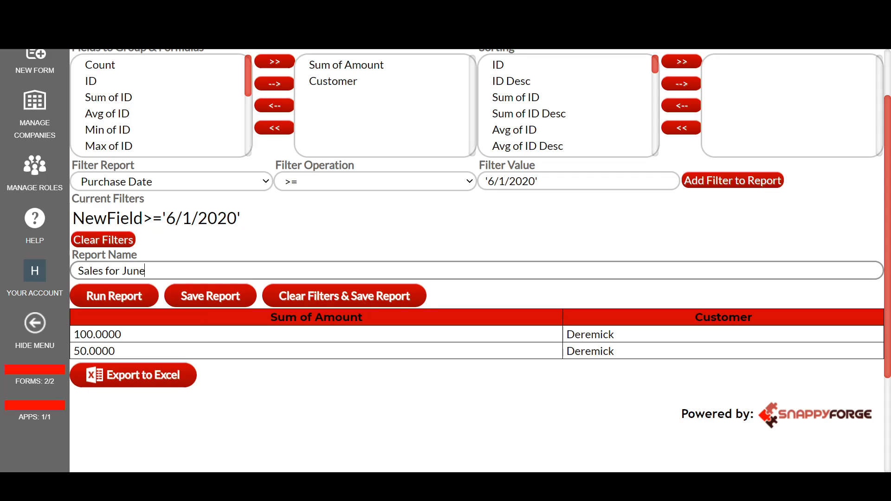
Save the Sales for June report and return to the dashboard.
left_click(210, 295)
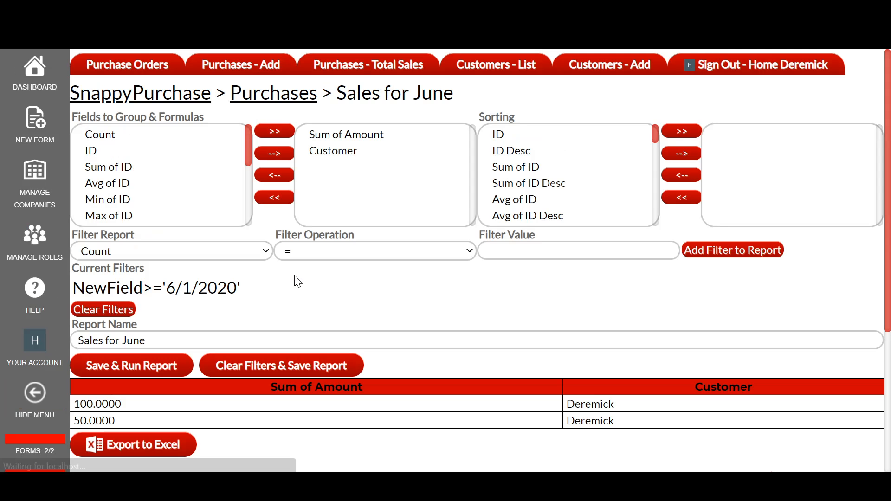
left_click(35, 69)
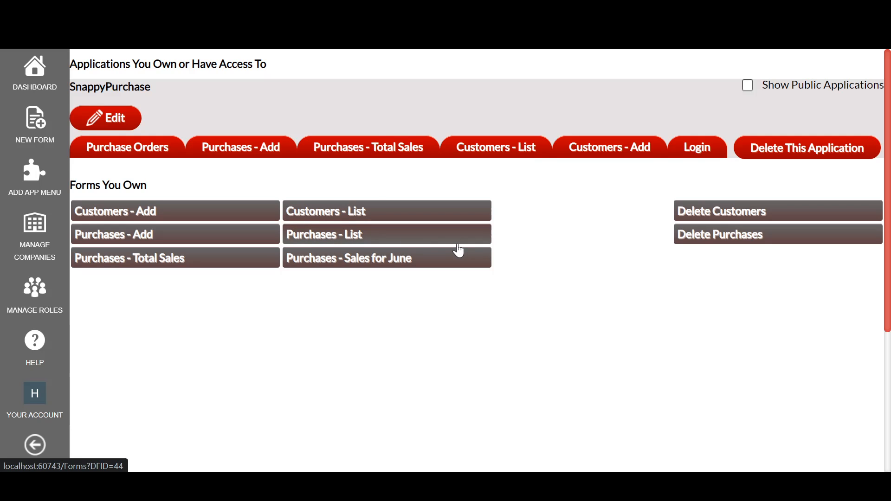
Open the Purchases - Sales for June report and then the Purchases - Total Sales report to review their results.
left_click(304, 262)
scroll(372, 285, "down", 5)
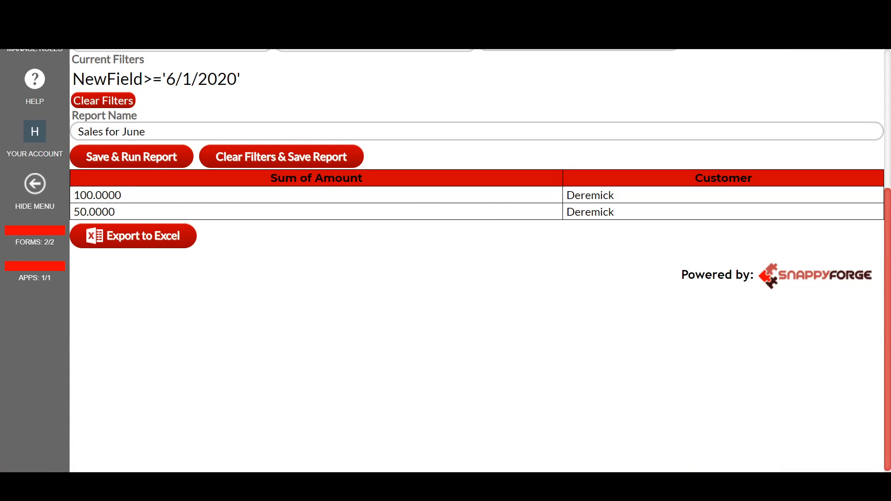
scroll(35, 139, "up", 5)
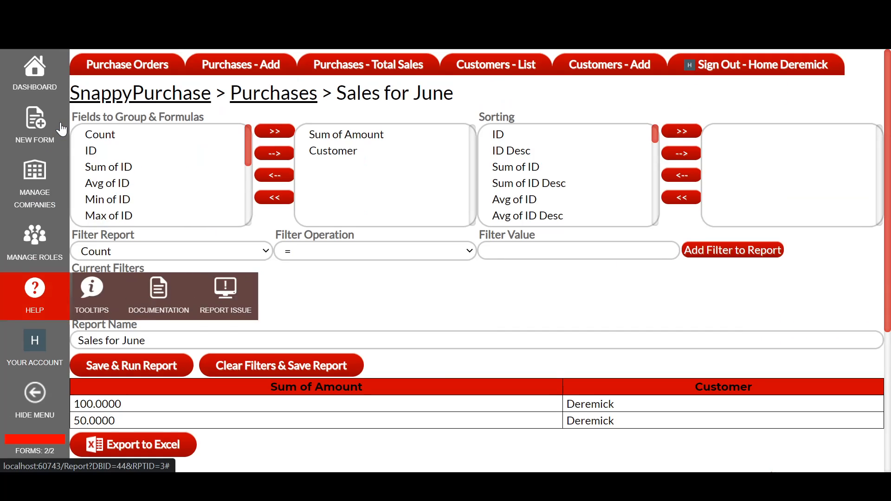
left_click(413, 77)
scroll(142, 345, "down", 2)
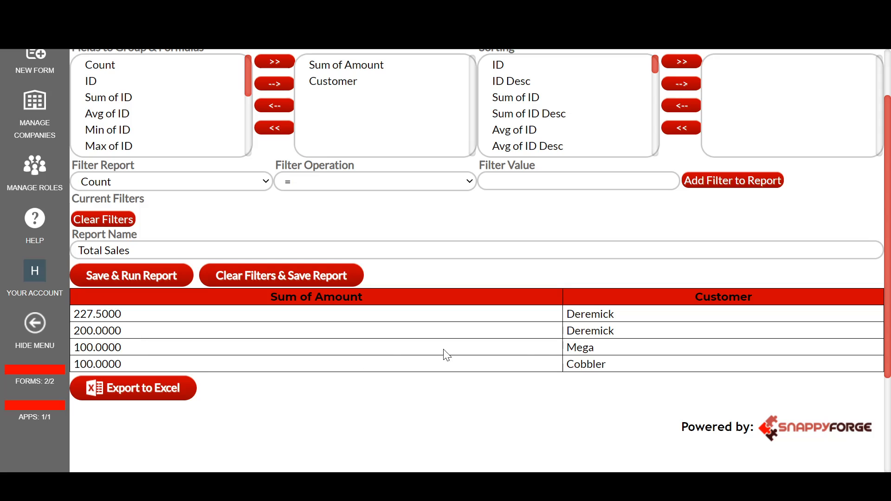
scroll(515, 297, "up", 2)
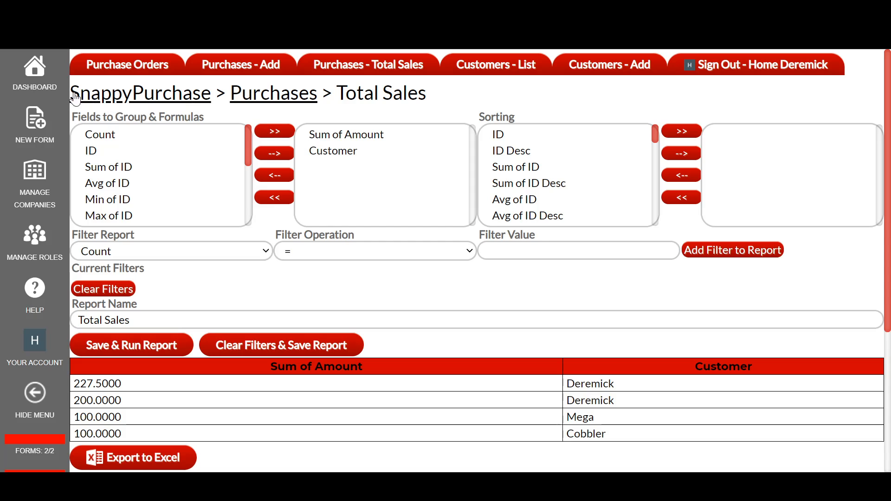
Open the SnappyPurchase menu editor and review the permissions and settings of each menu item.
left_click(41, 78)
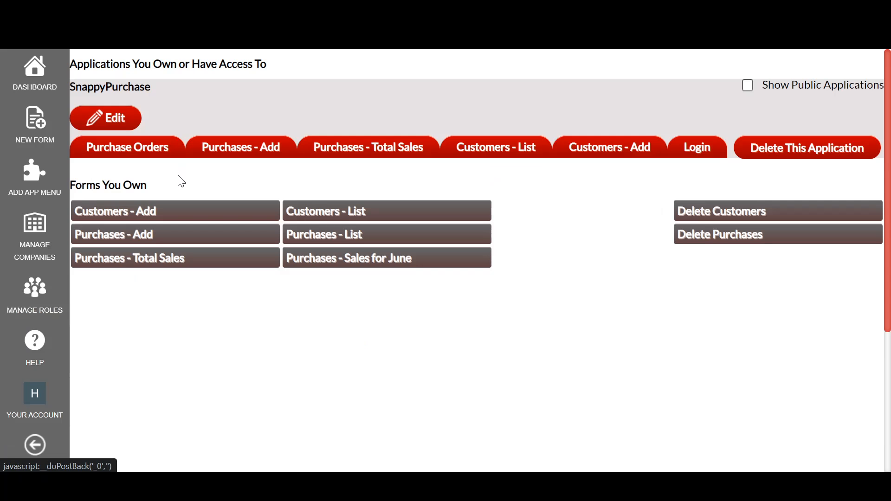
left_click(116, 116)
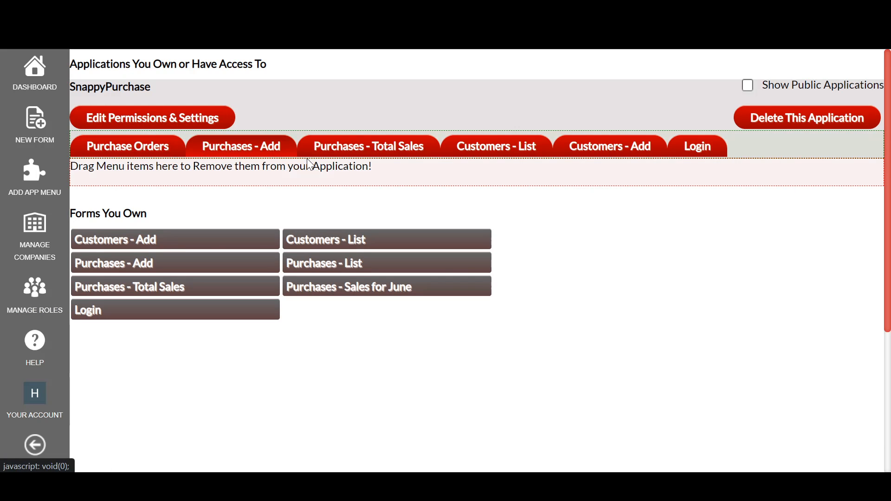
left_click(204, 122)
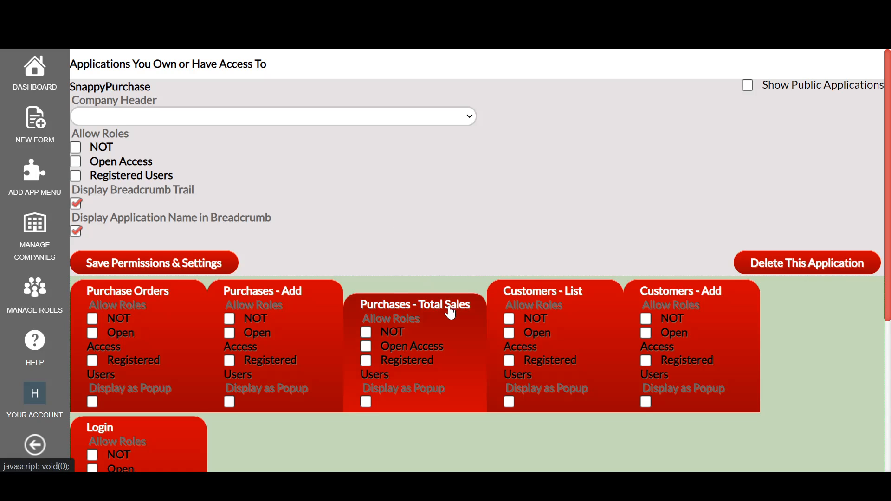
scroll(404, 260, "down", 2)
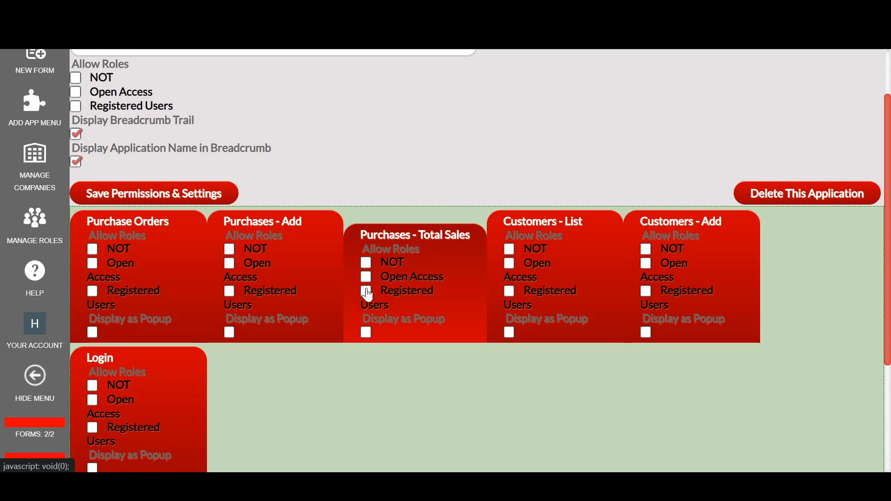
scroll(212, 338, "down", 3)
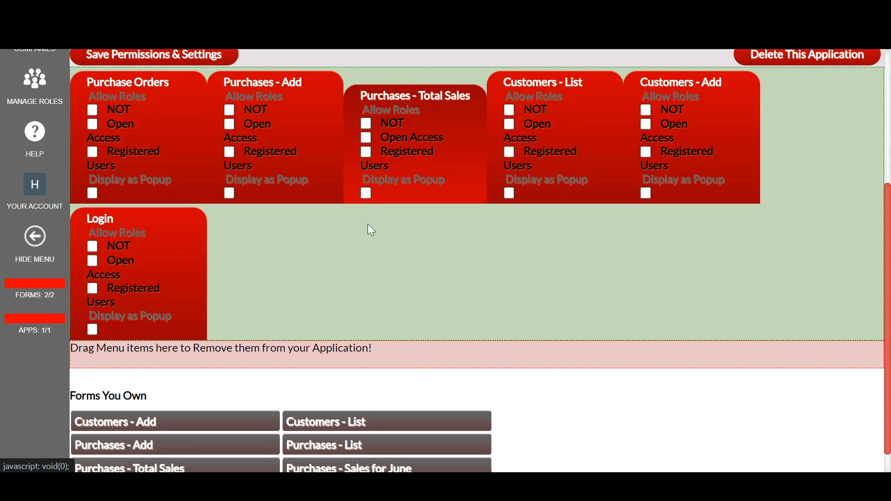
scroll(360, 260, "down", 1)
scroll(327, 374, "up", 5)
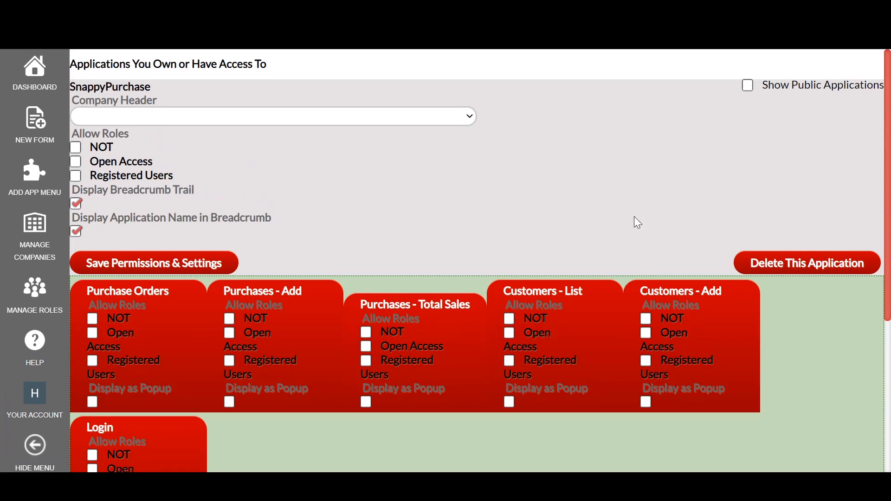
Save the application's permissions and settings, then save the menu.
left_click(176, 267)
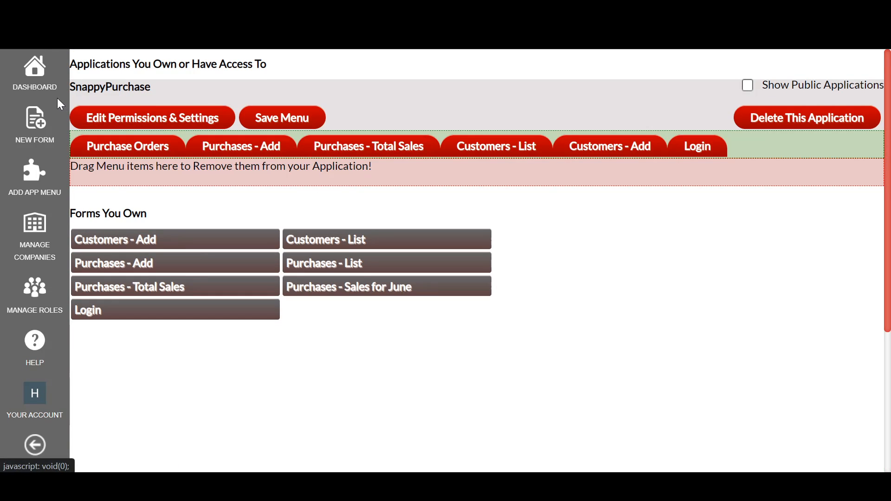
left_click(283, 120)
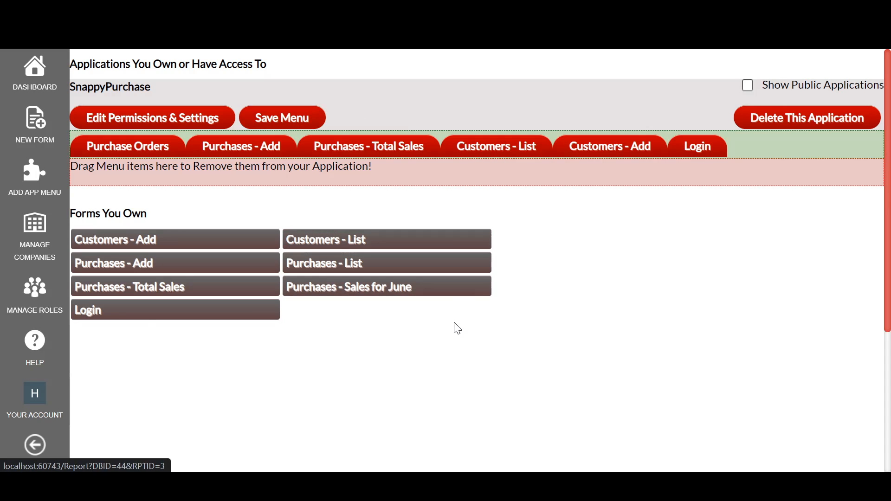